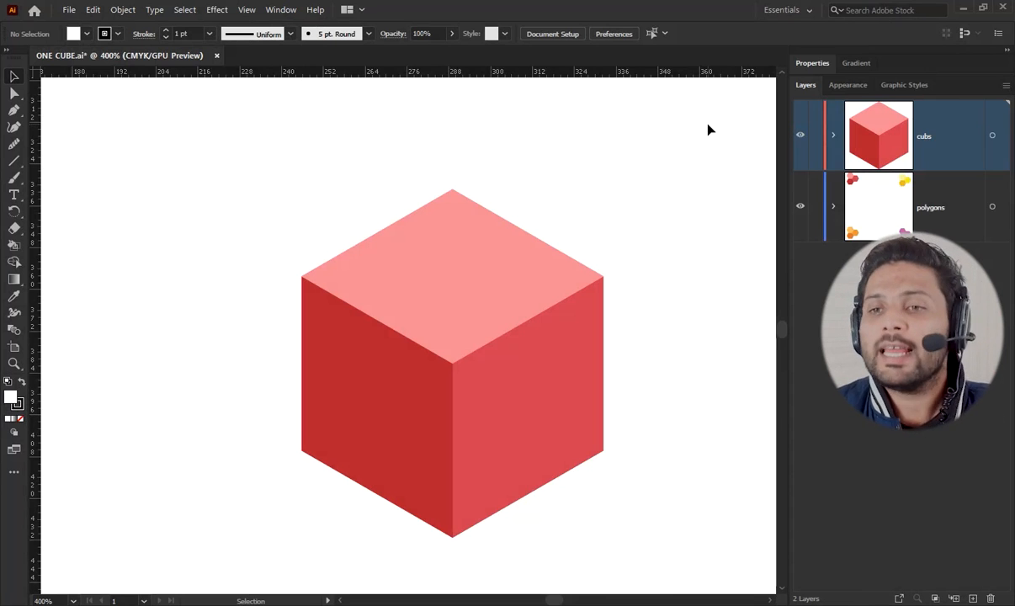
# Step: Examine the red cube and the four coloured hexagon groups around it on the artboard
pyautogui.moveTo(452, 274)
pyautogui.mouseDown()
pyautogui.moveTo(428, 255)
pyautogui.moveTo(457, 272)
pyautogui.mouseUp()
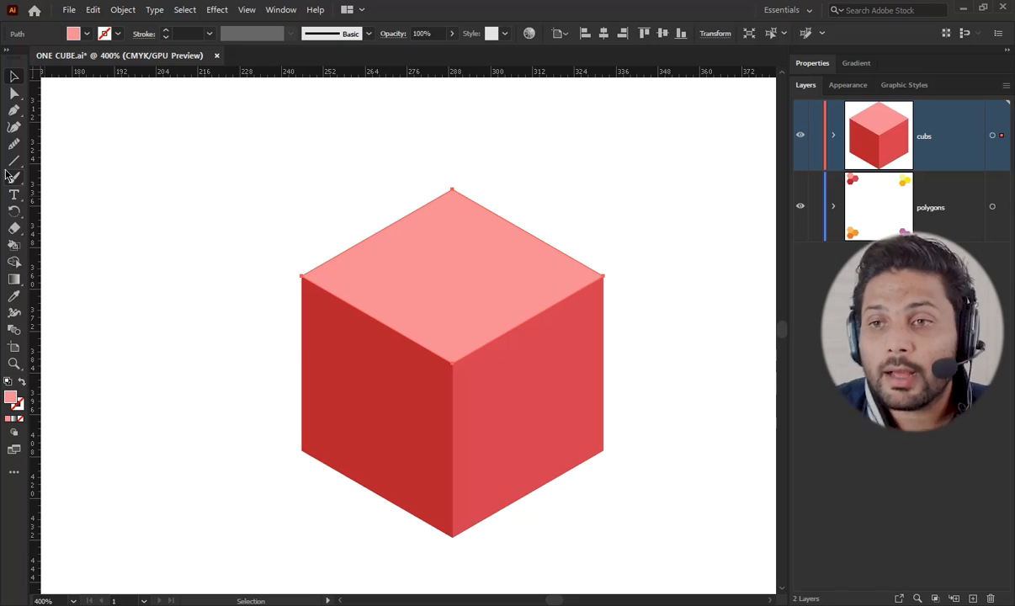
pyautogui.scroll(-3, 176, 252)
pyautogui.moveTo(306, 348); pyautogui.dragTo(410, 368)
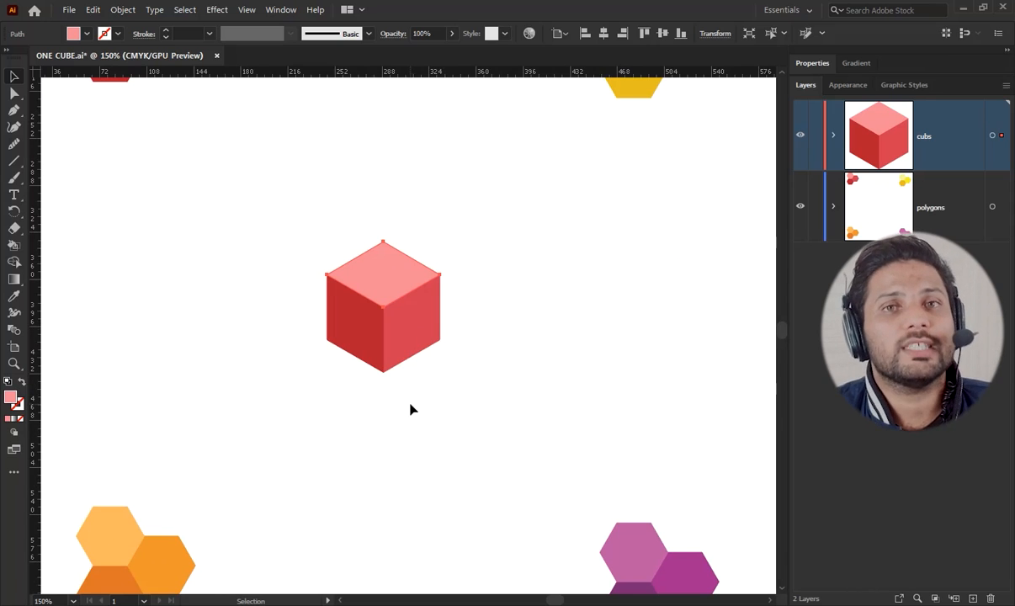
pyautogui.hotkey('ctrl', '-')
pyautogui.hotkey('ctrl', '-')
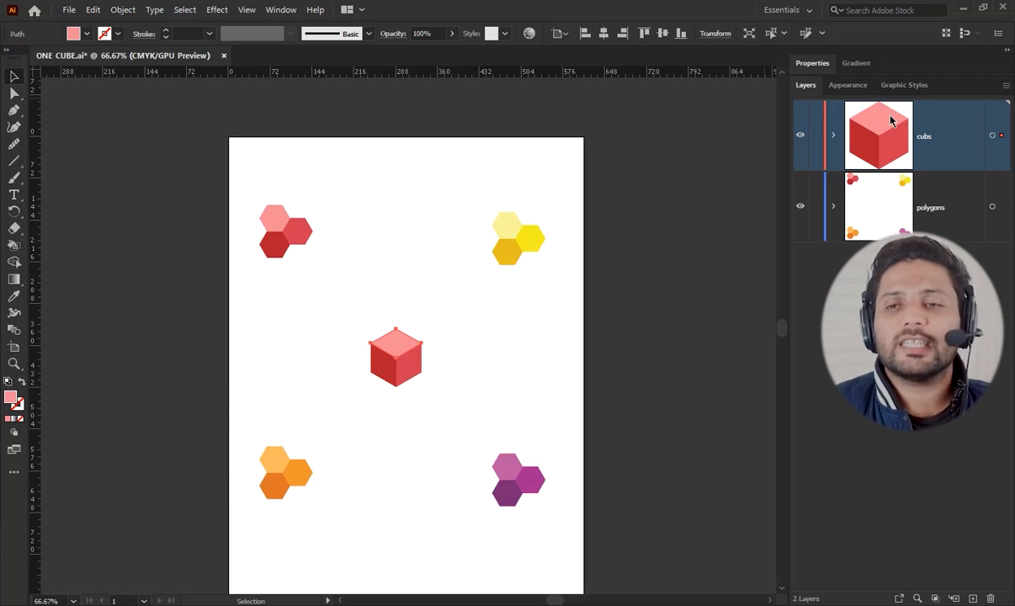
pyautogui.click(421, 370)
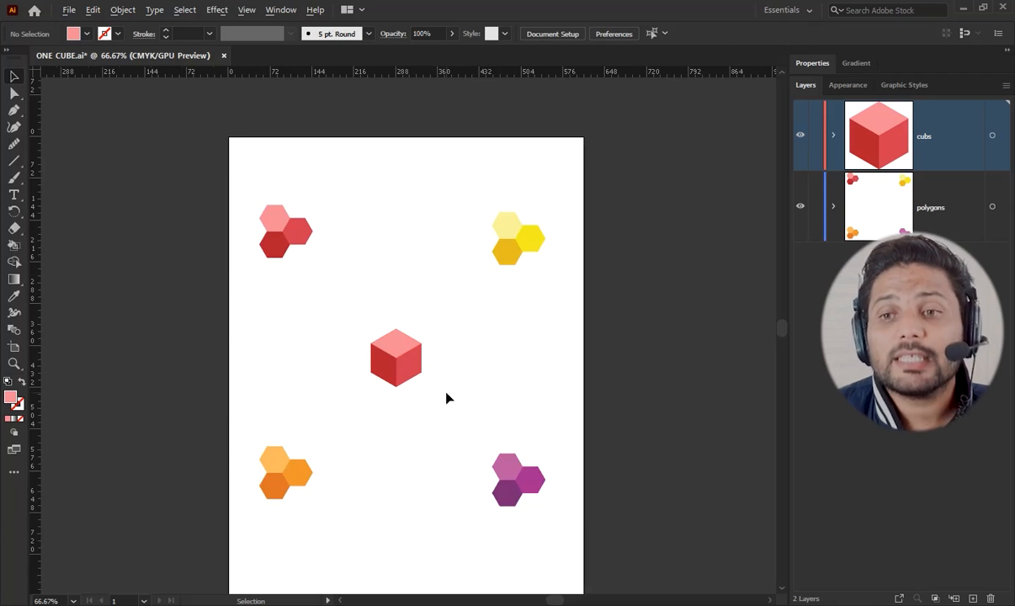
pyautogui.hotkey('ctrl', '+')
pyautogui.hotkey('ctrl', '+')
pyautogui.moveTo(438, 394); pyautogui.dragTo(467, 394)
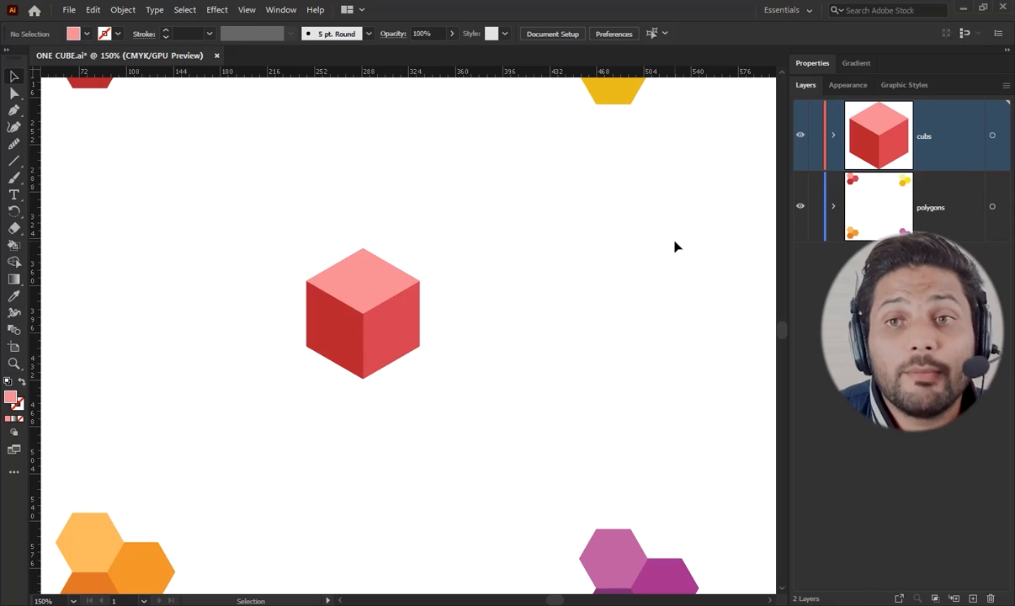
# Step: Show the document's existing guides that cross at the cube's bottom corner
pyautogui.click(247, 10)
pyautogui.moveTo(312, 520)
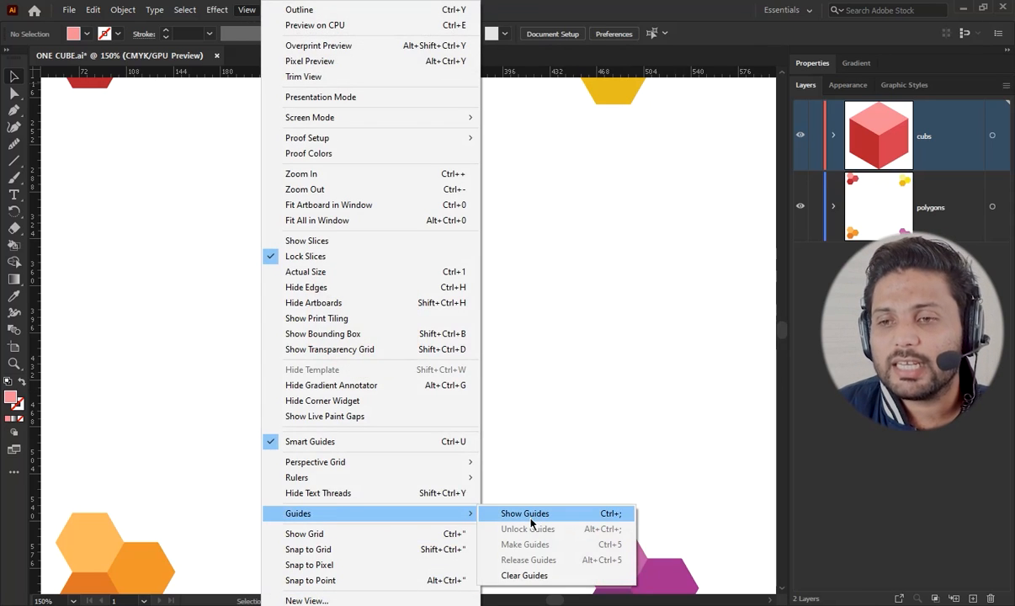
pyautogui.click(522, 513)
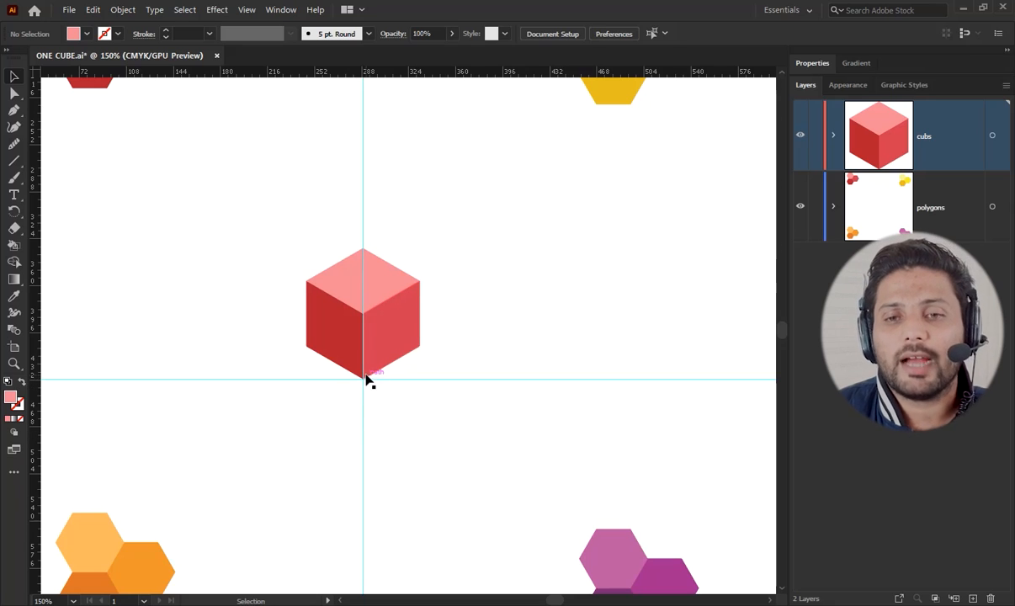
# Step: Try moving the cube's top face away from the other two faces, and undo the move
pyautogui.scroll(1, 368, 381)
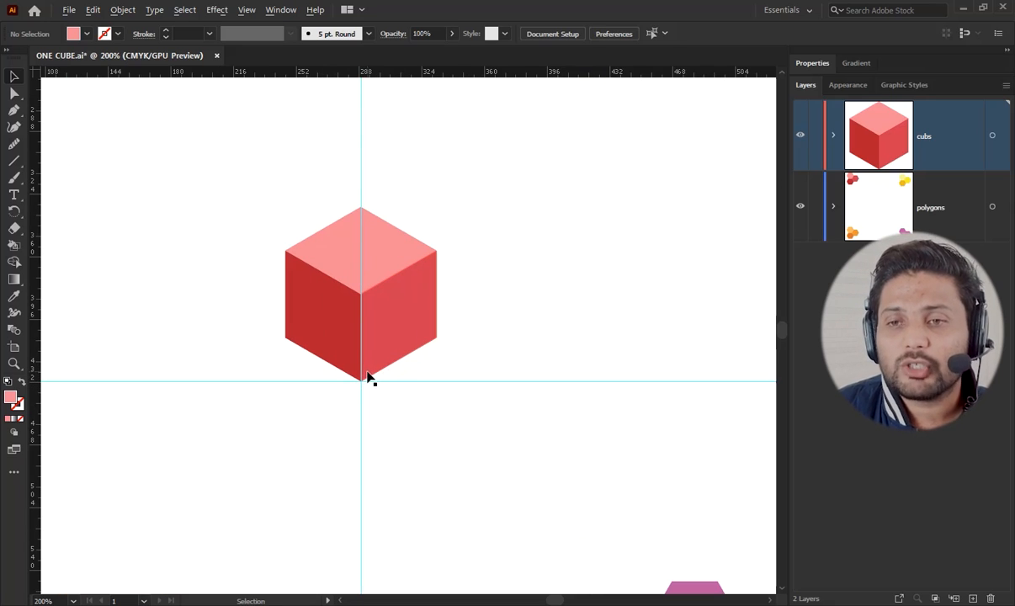
pyautogui.moveTo(368, 378); pyautogui.dragTo(379, 400)
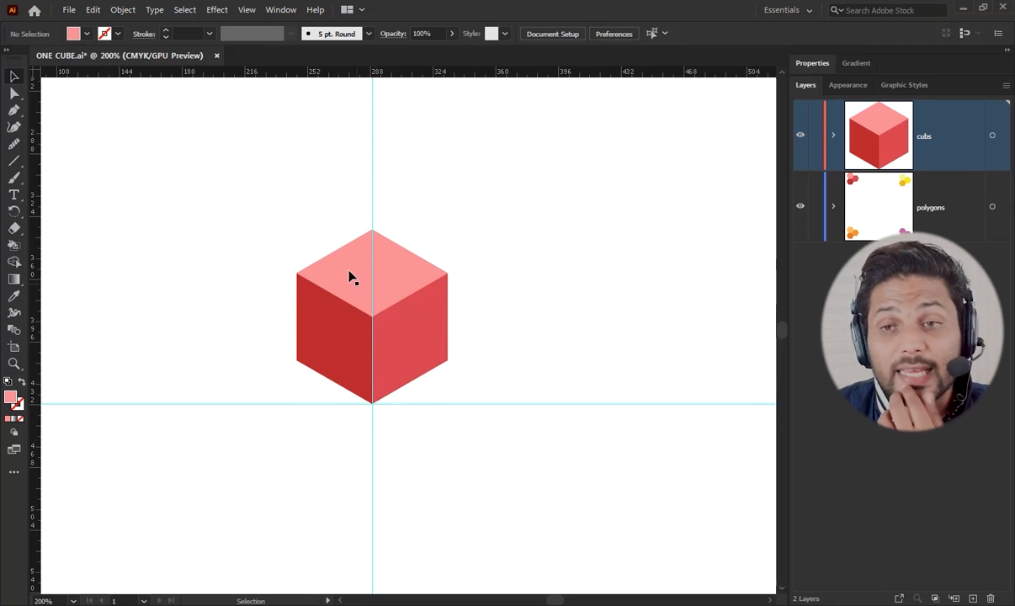
pyautogui.scroll(-1, 281, 219)
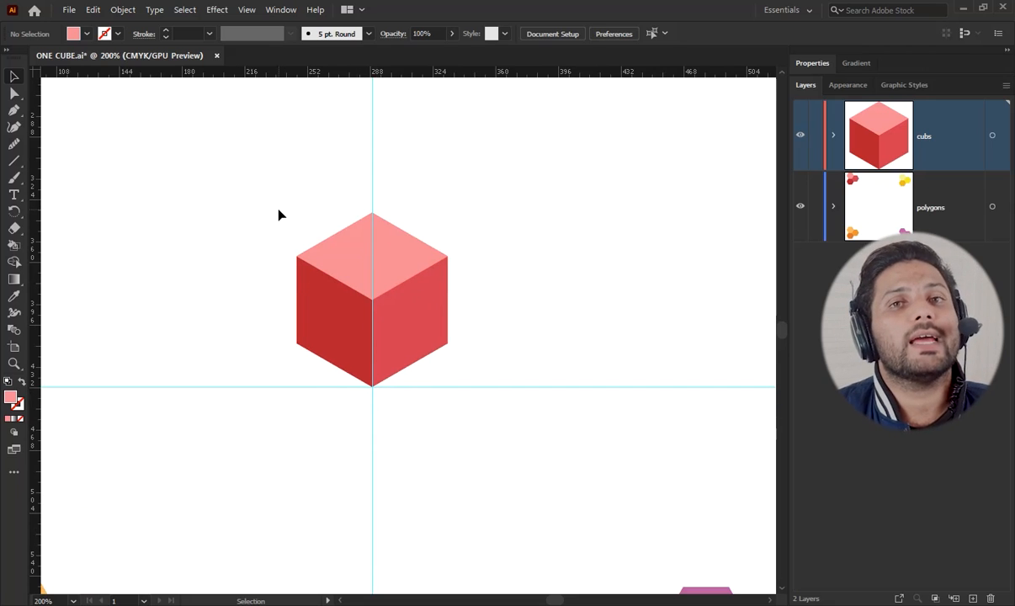
pyautogui.moveTo(409, 264); pyautogui.dragTo(464, 234)
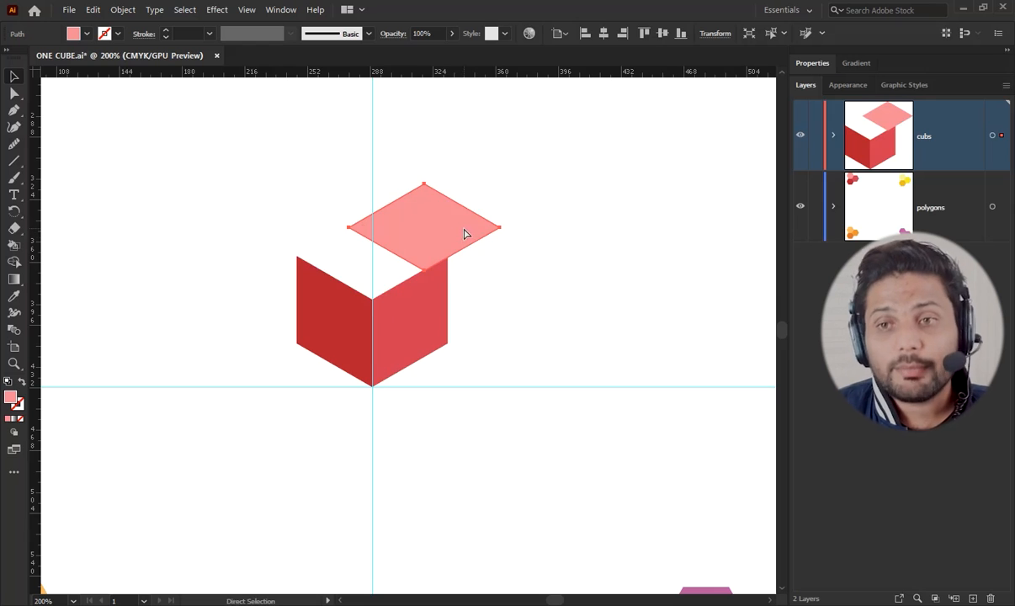
pyautogui.hotkey('ctrl', 'z')
# Step: Group the cube's three faces into one object
pyautogui.scroll(1, 507, 371)
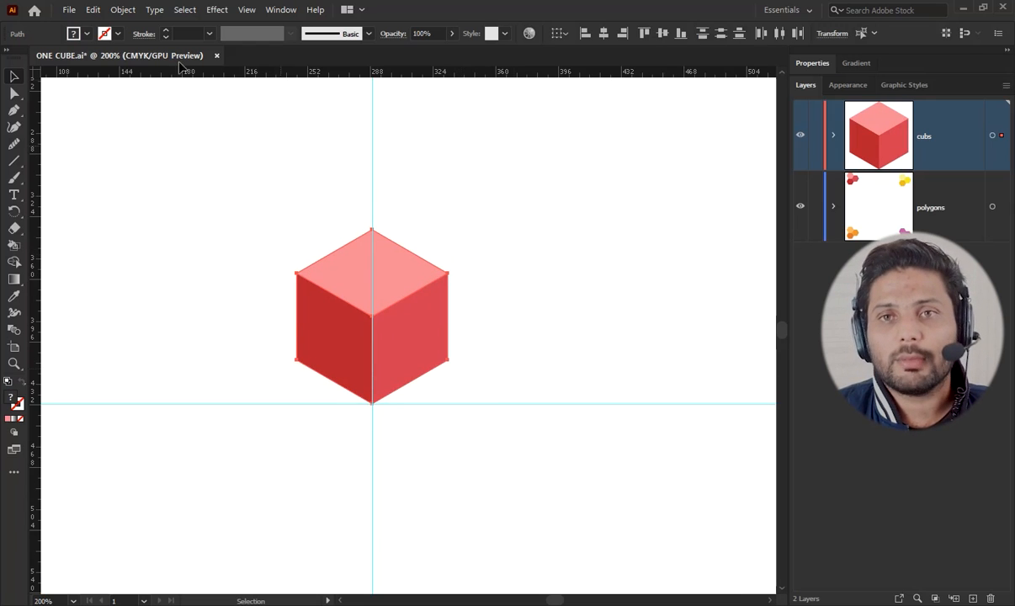
pyautogui.click(122, 10)
pyautogui.click(147, 78)
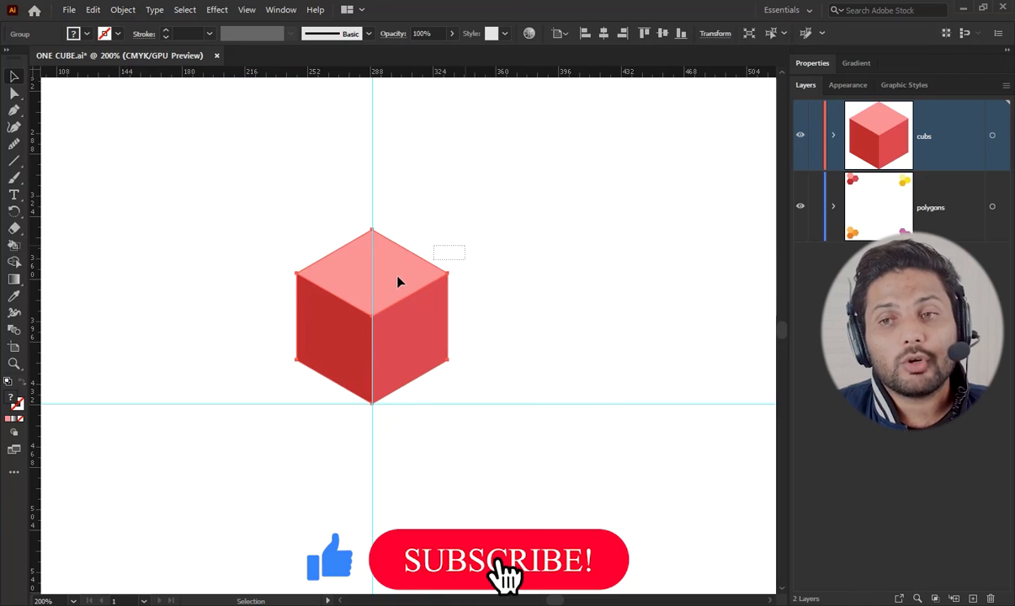
# Step: Test moving the grouped cube up and to the right, and undo the move
pyautogui.moveTo(401, 282); pyautogui.dragTo(472, 245)
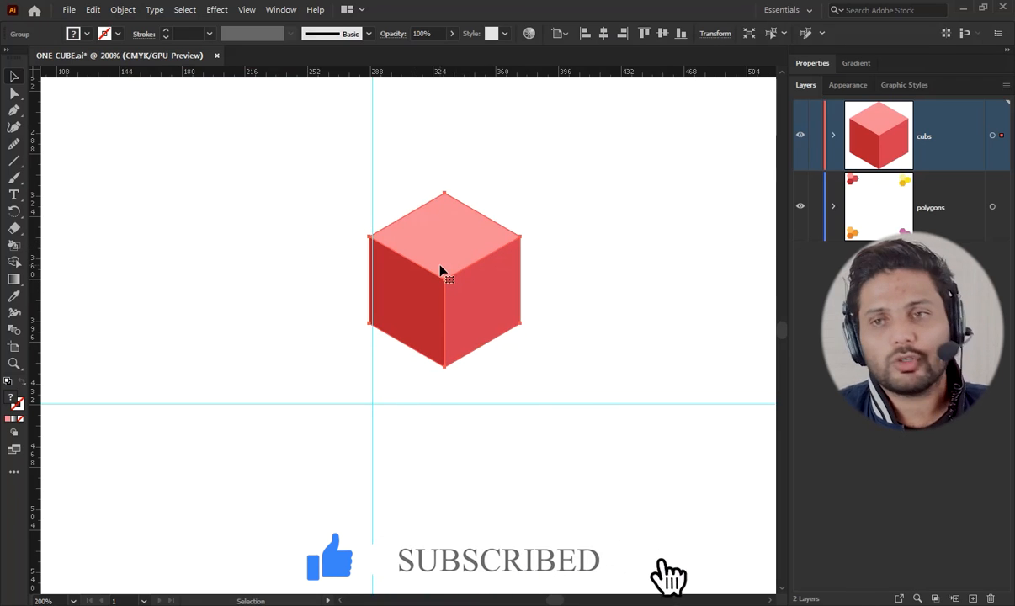
pyautogui.hotkey('ctrl', 'z')
pyautogui.press('v')
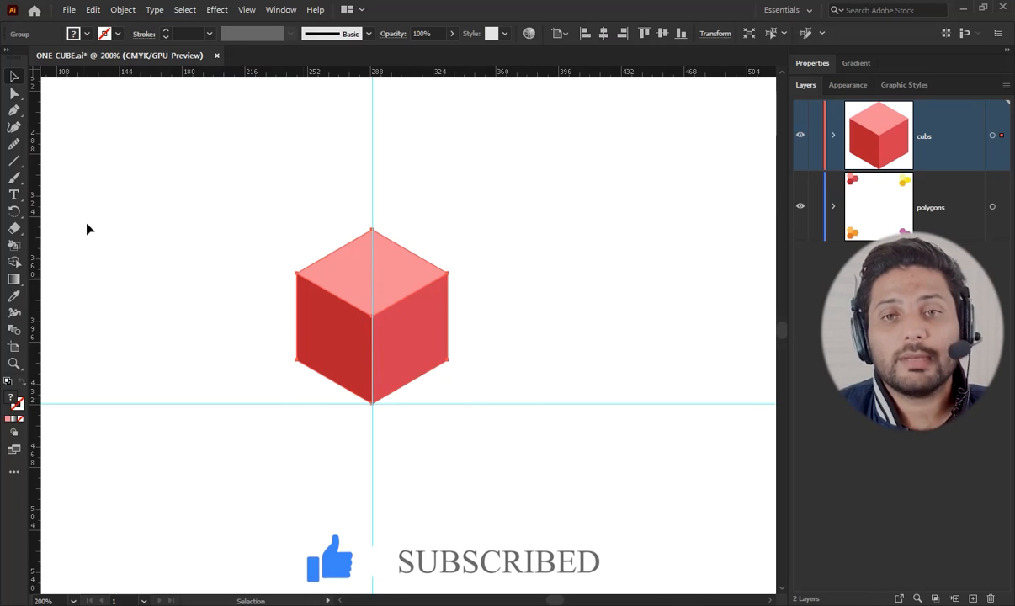
# Step: Draw a 400 pt line segment at a 30° angle from the cube's bottom corner, where the guides cross
pyautogui.click(16, 162)
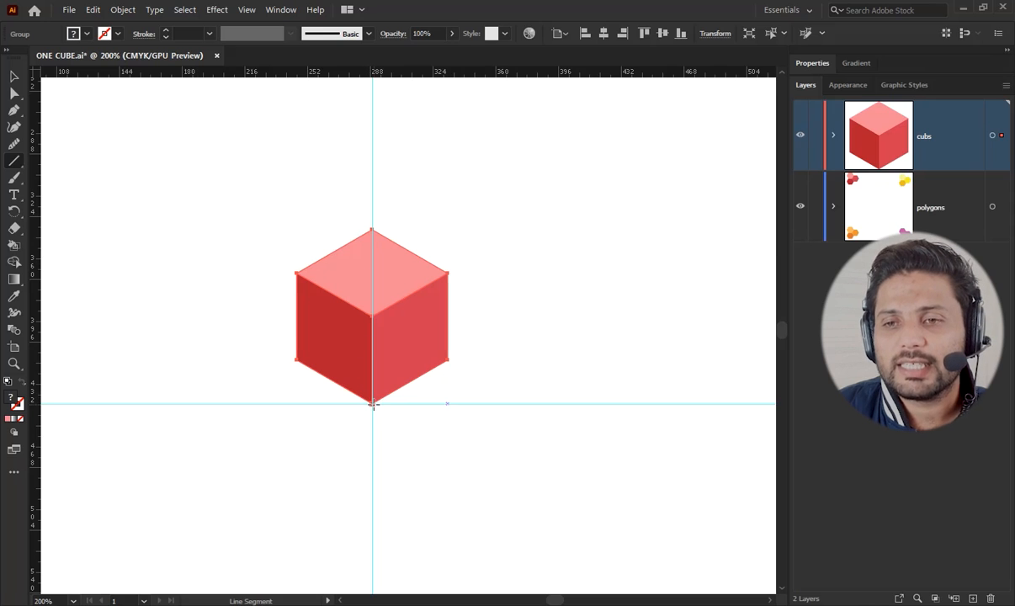
pyautogui.click(373, 404)
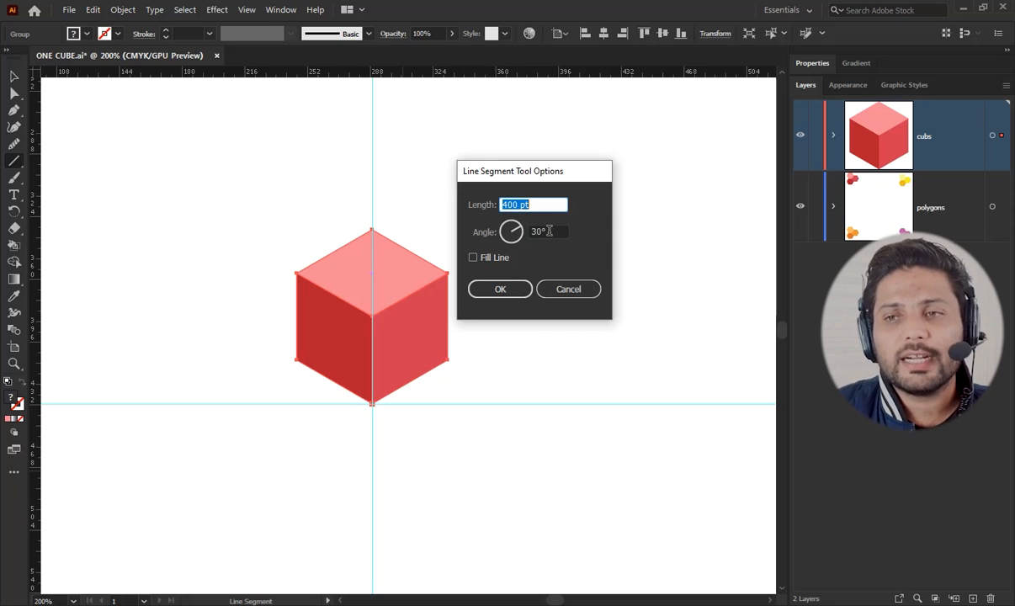
pyautogui.click(519, 289)
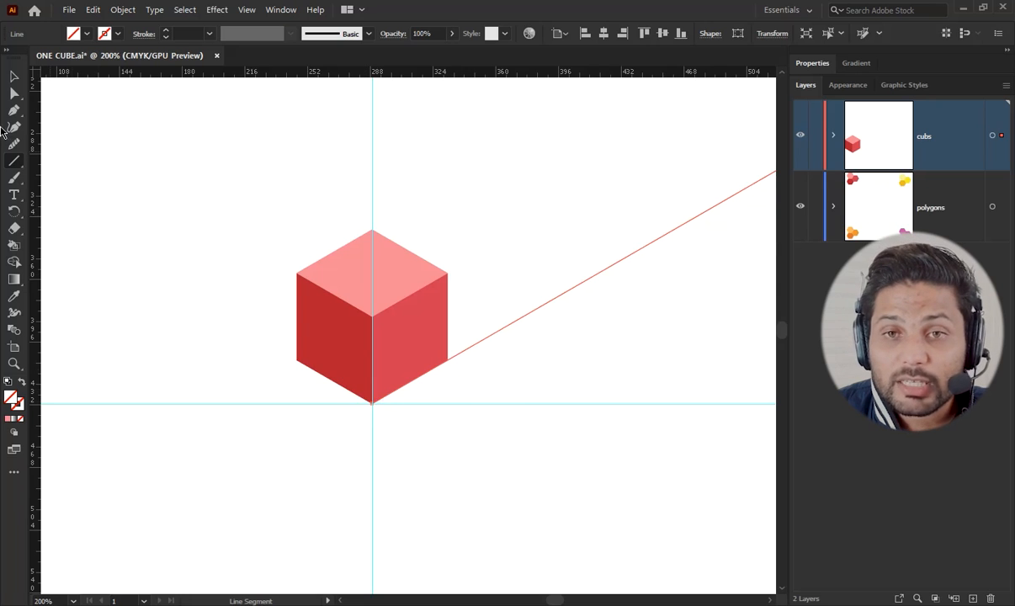
pyautogui.press('v')
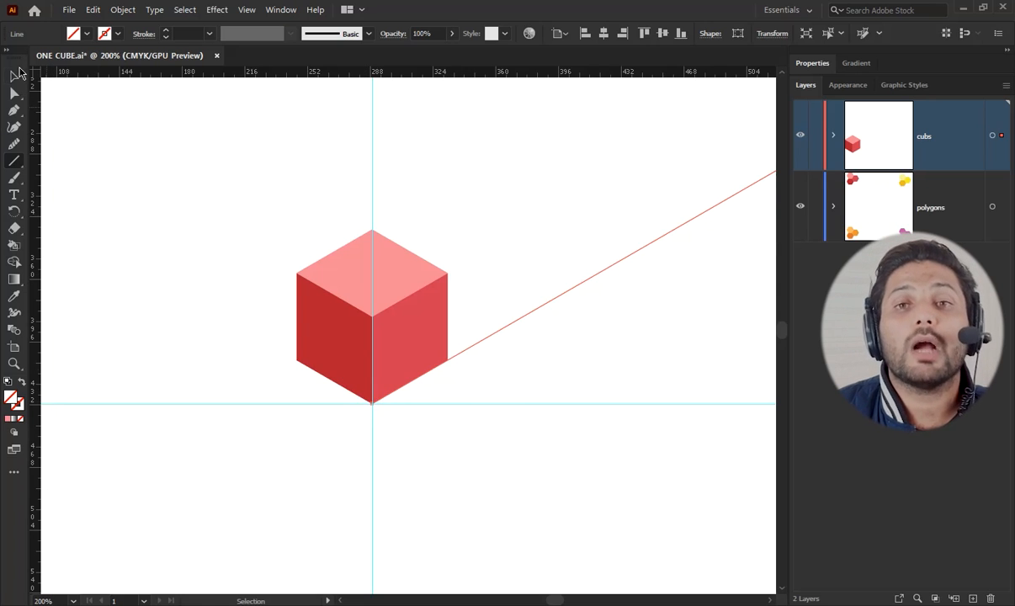
# Step: Create a copy of the angled line rotated 120° around the cube's bottom corner
pyautogui.click(13, 216)
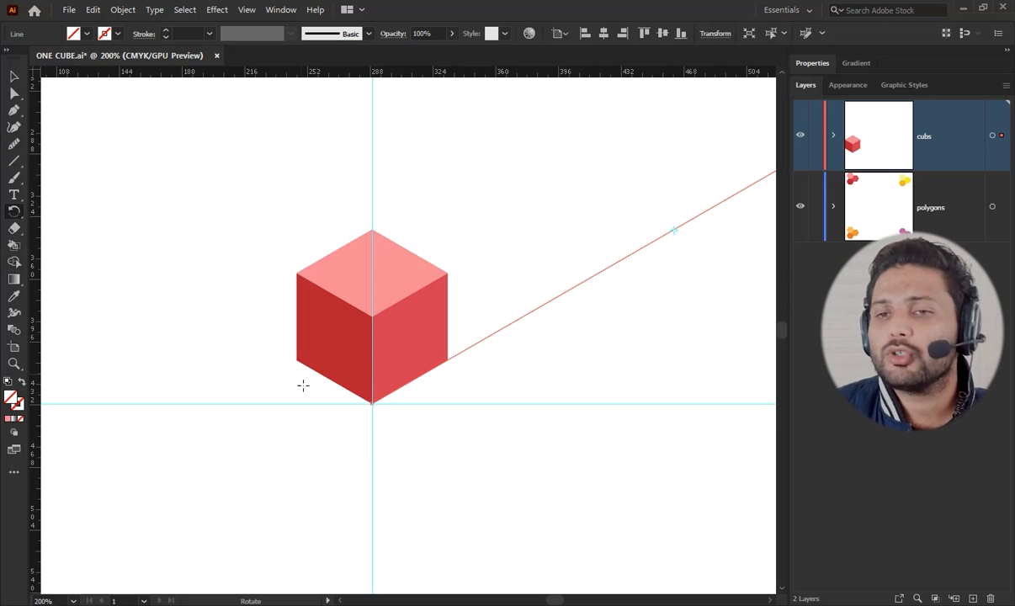
pyautogui.keyDown('alt'); pyautogui.click(372, 403); pyautogui.keyUp('alt')
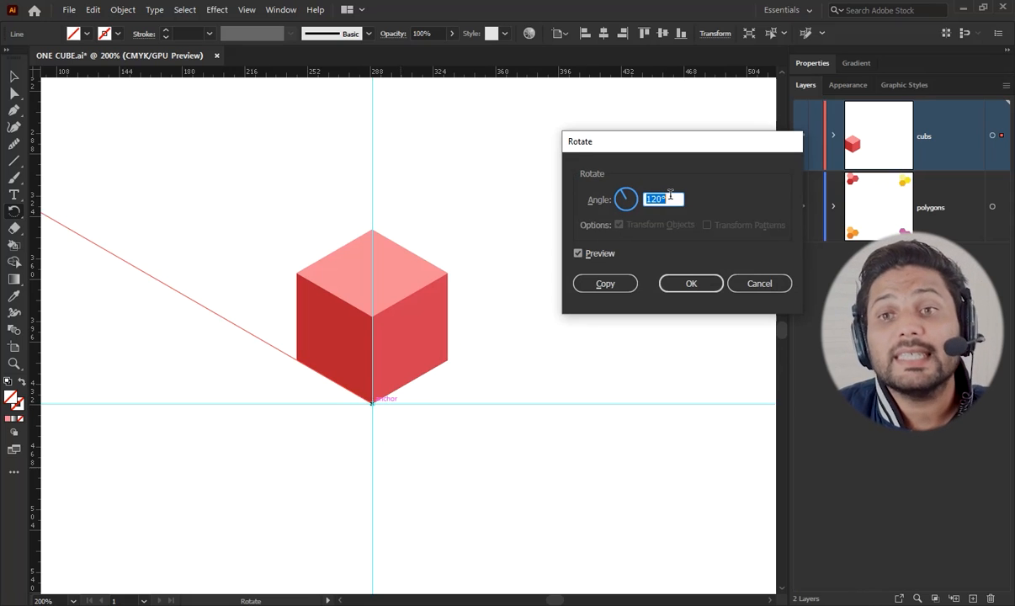
pyautogui.click(596, 284)
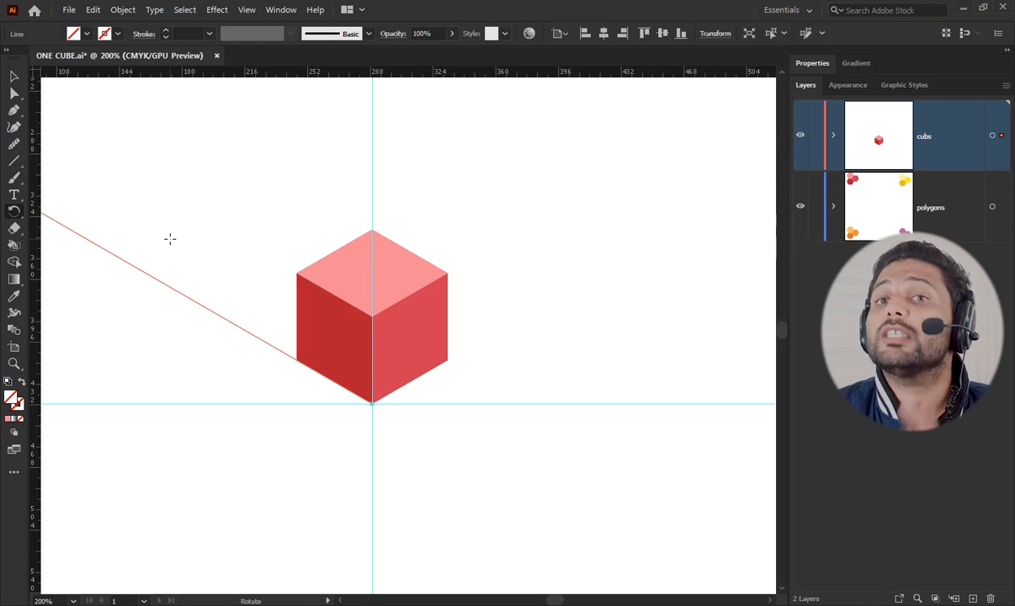
# Step: Select both angled lines and convert them into guides
pyautogui.click(117, 34)
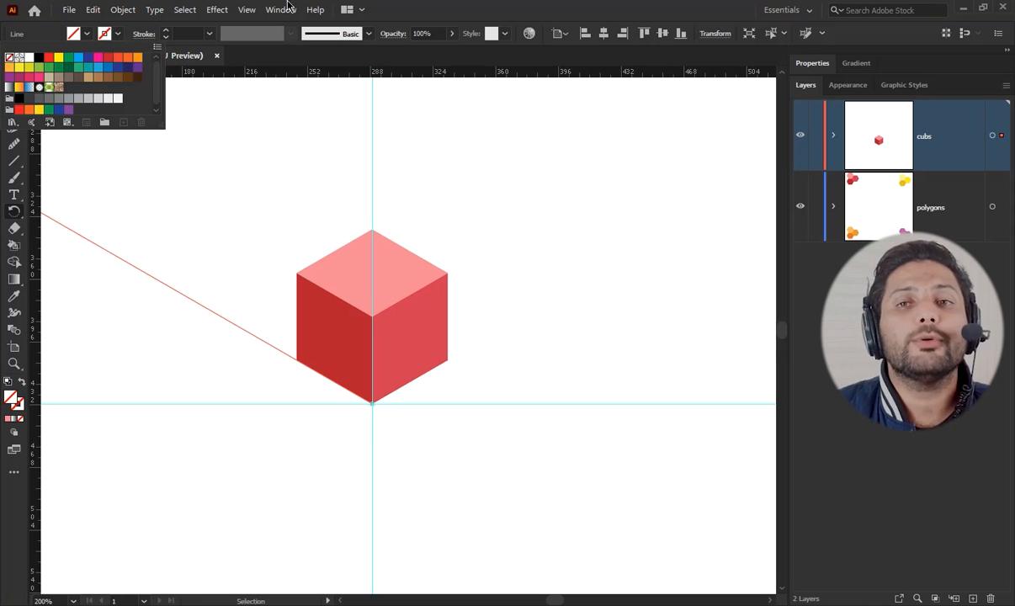
pyautogui.click(14, 76)
pyautogui.moveTo(482, 168); pyautogui.dragTo(653, 310)
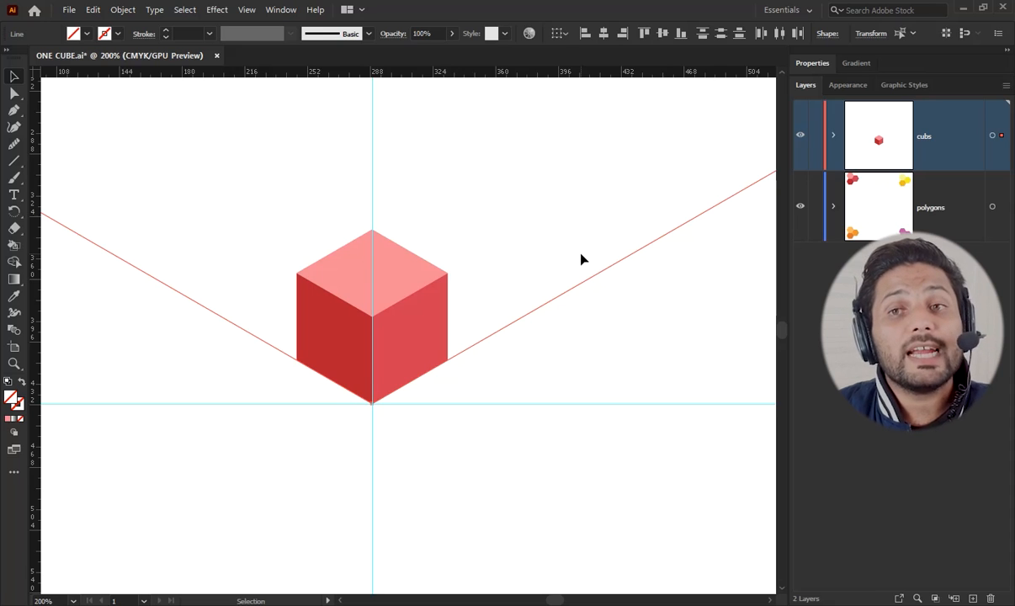
pyautogui.click(245, 10)
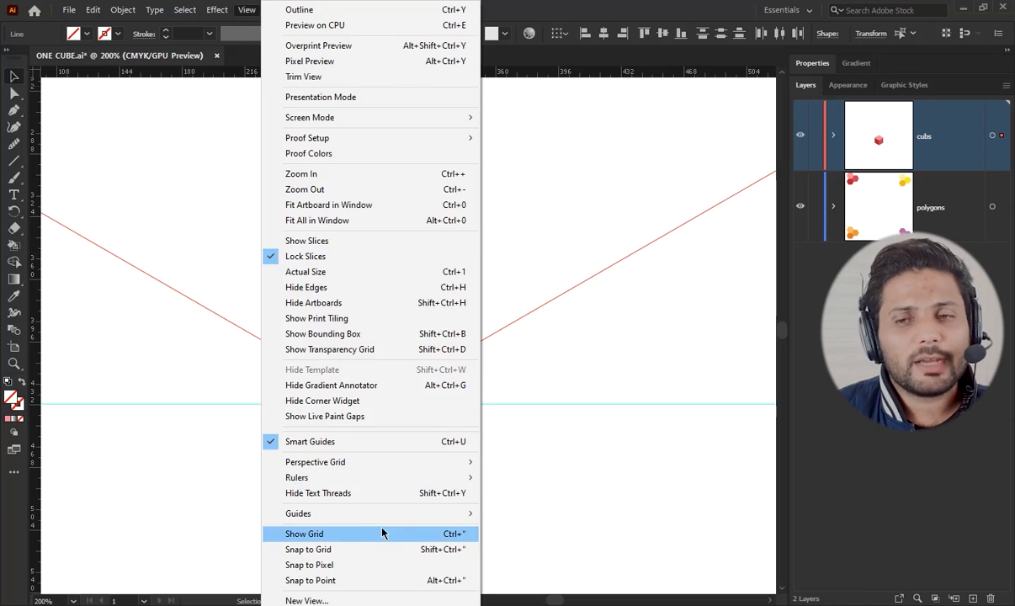
pyautogui.moveTo(381, 521)
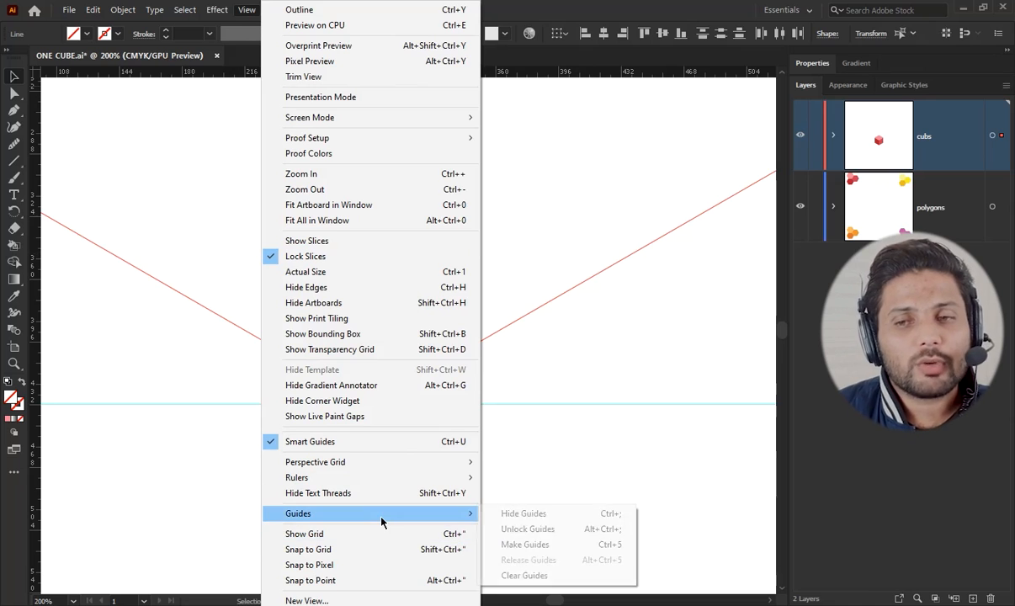
pyautogui.click(518, 546)
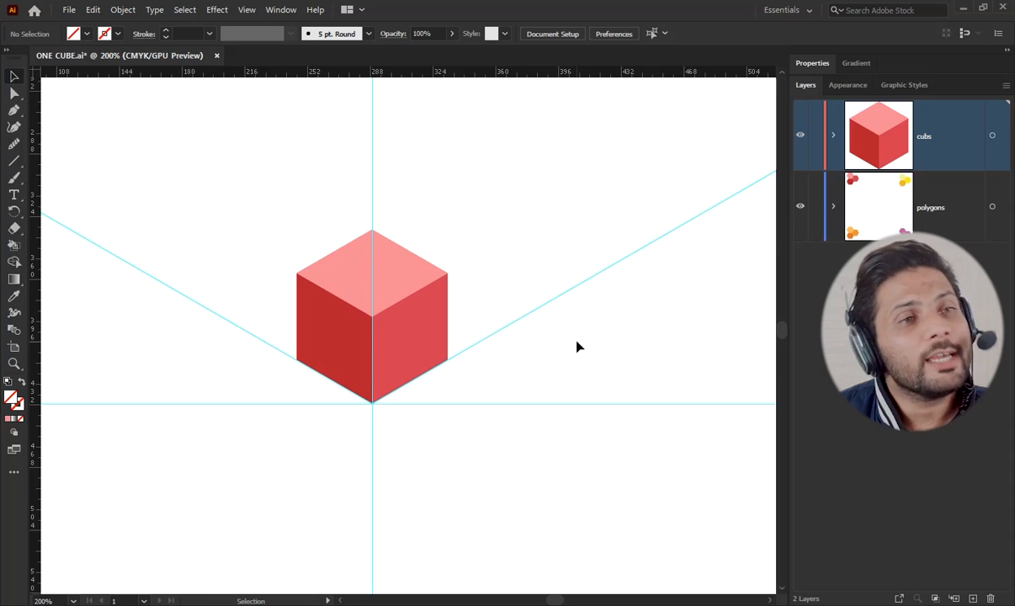
# Step: Start a Distort & Transform Transform effect on the grouped cube with the preview enabled
pyautogui.hotkey('ctrl', '1')
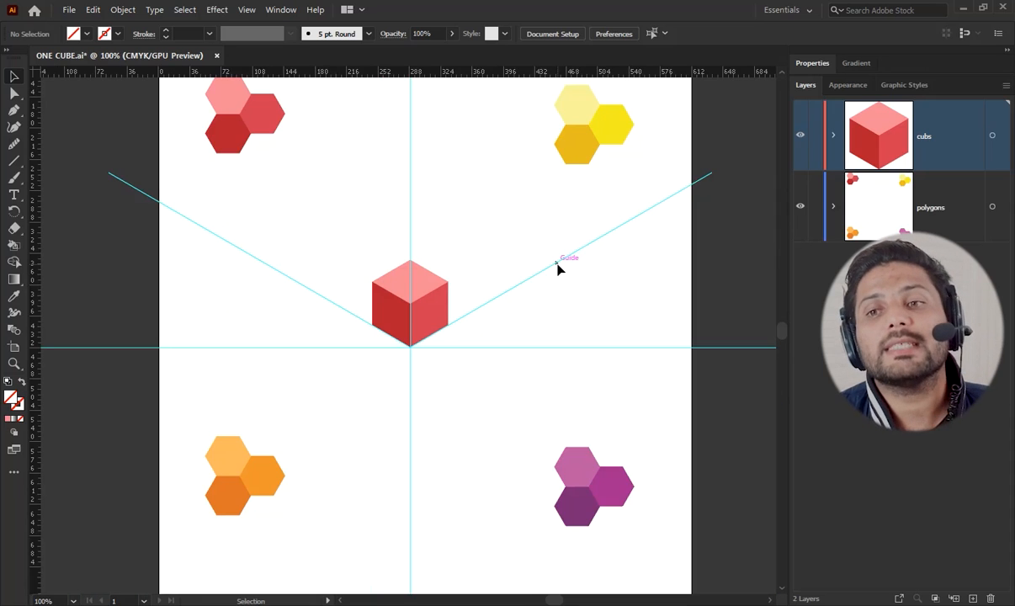
pyautogui.click(421, 283)
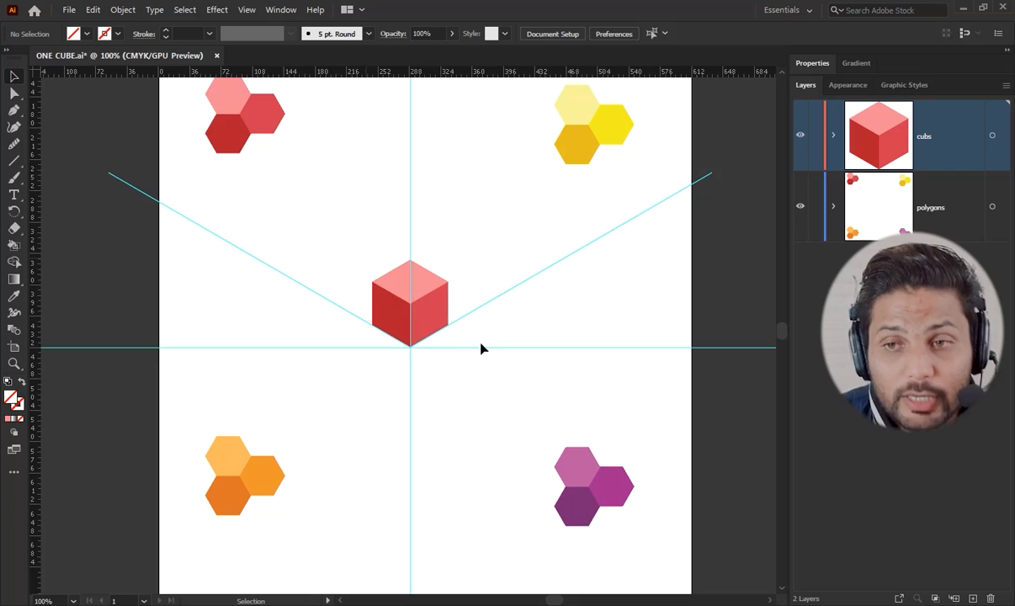
pyautogui.click(220, 11)
pyautogui.moveTo(267, 131)
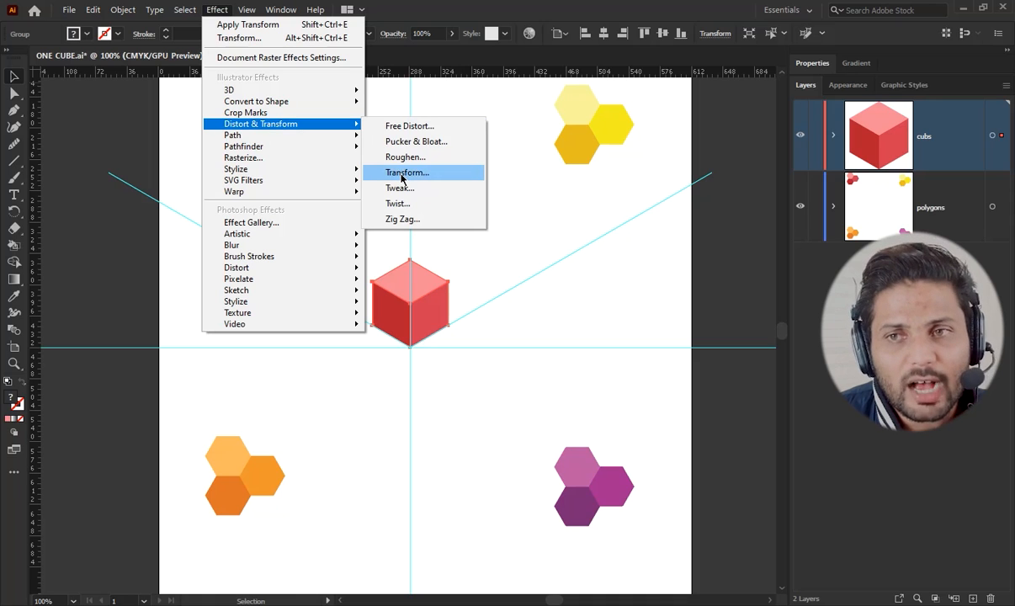
pyautogui.click(402, 175)
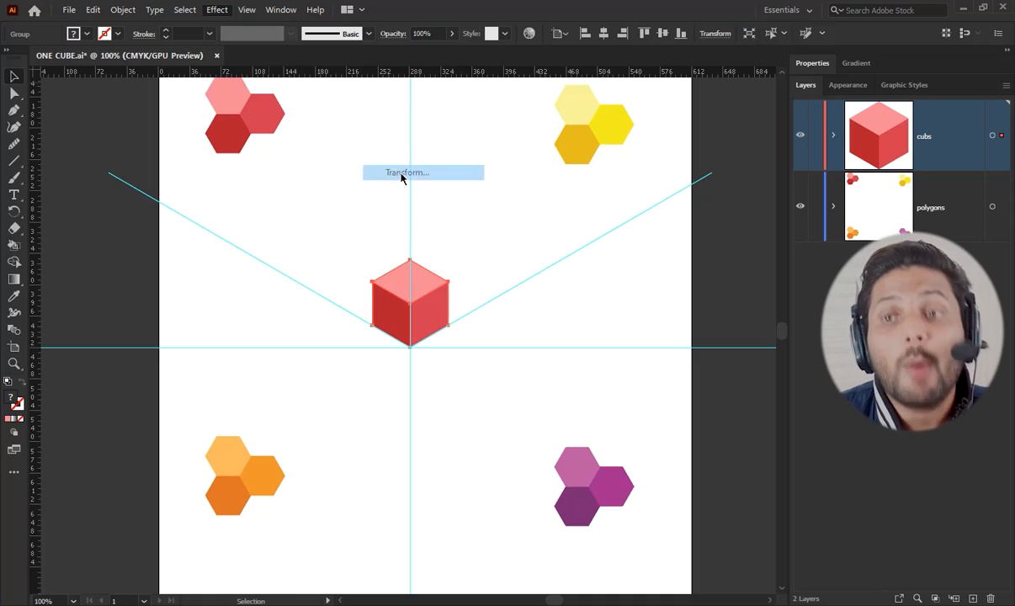
pyautogui.moveTo(777, 185); pyautogui.dragTo(634, 79)
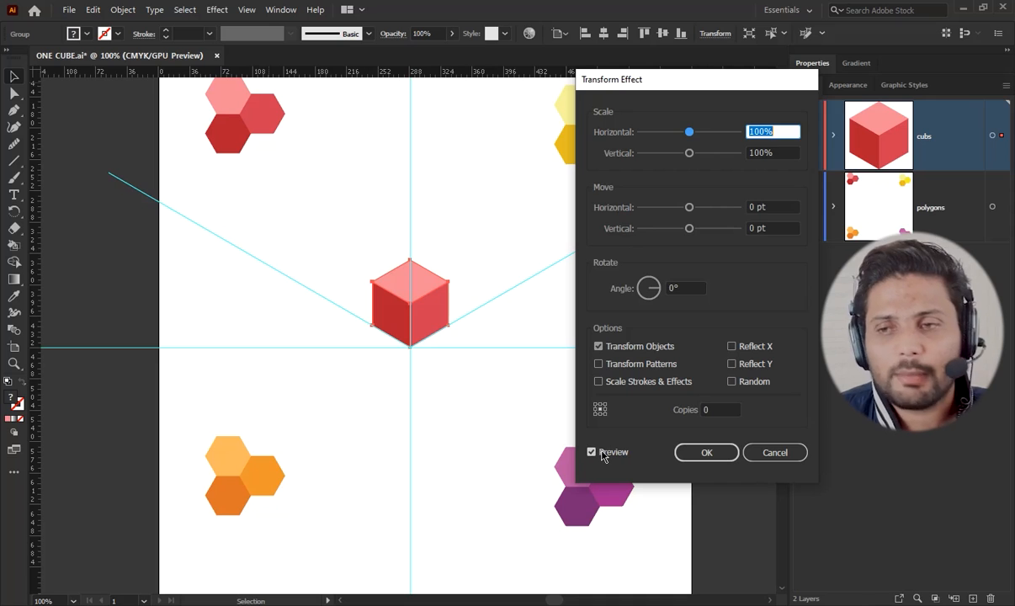
# Step: Try a horizontal move of -70 pt for the cube in the Transform effect
pyautogui.click(762, 207)
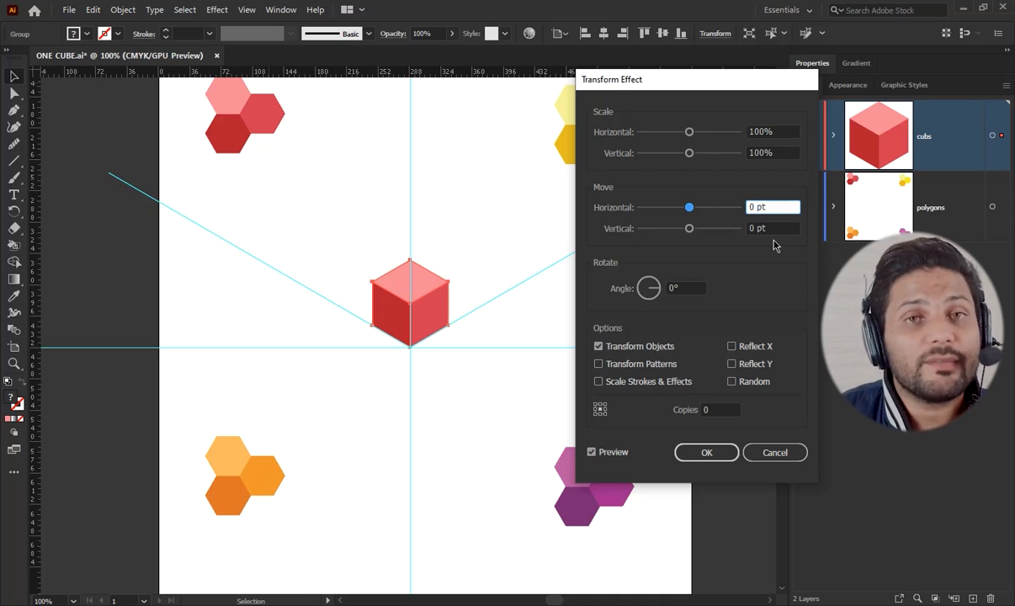
pyautogui.hotkey('shift', 'Down')
pyautogui.hotkey('shift', 'Down')
pyautogui.hotkey('shift', 'Down')
pyautogui.hotkey('shift', 'Down')
pyautogui.hotkey('shift', 'Down')
pyautogui.hotkey('shift', 'Down')
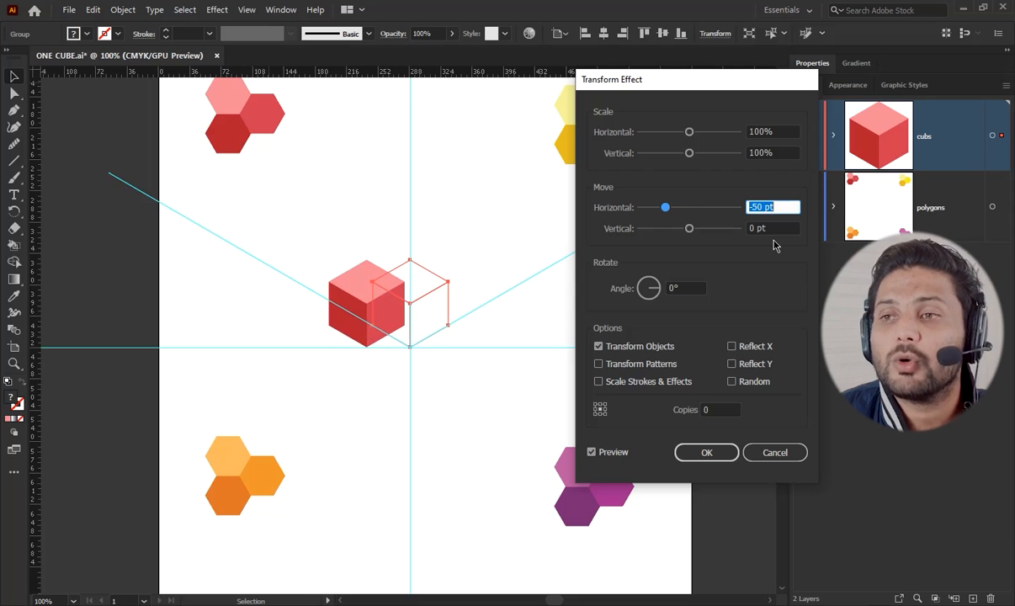
pyautogui.hotkey('shift', 'Down')
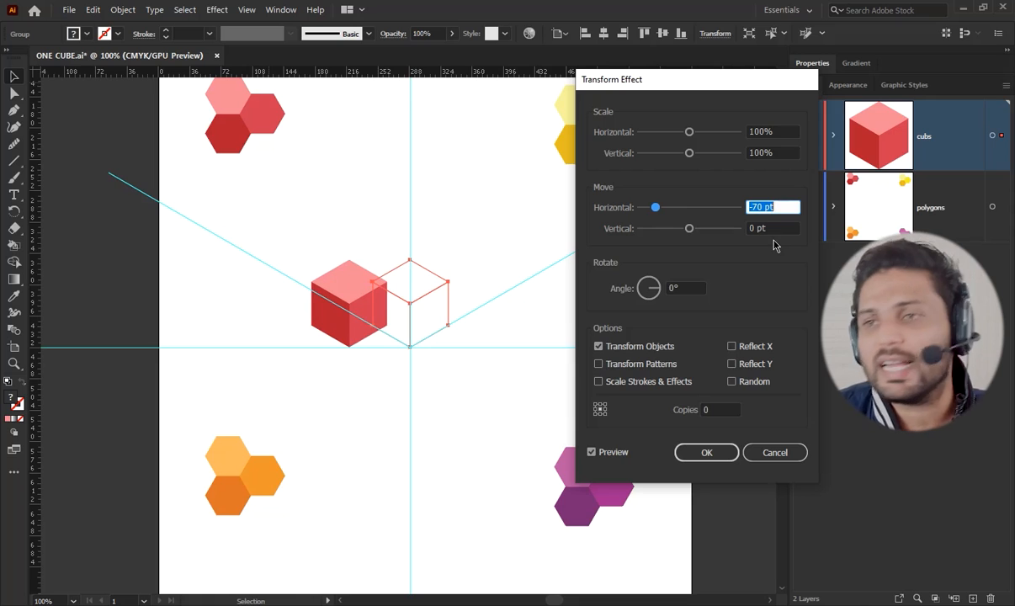
# Step: Try a vertical move of -40 pt for the cube in the Transform effect
pyautogui.click(778, 227)
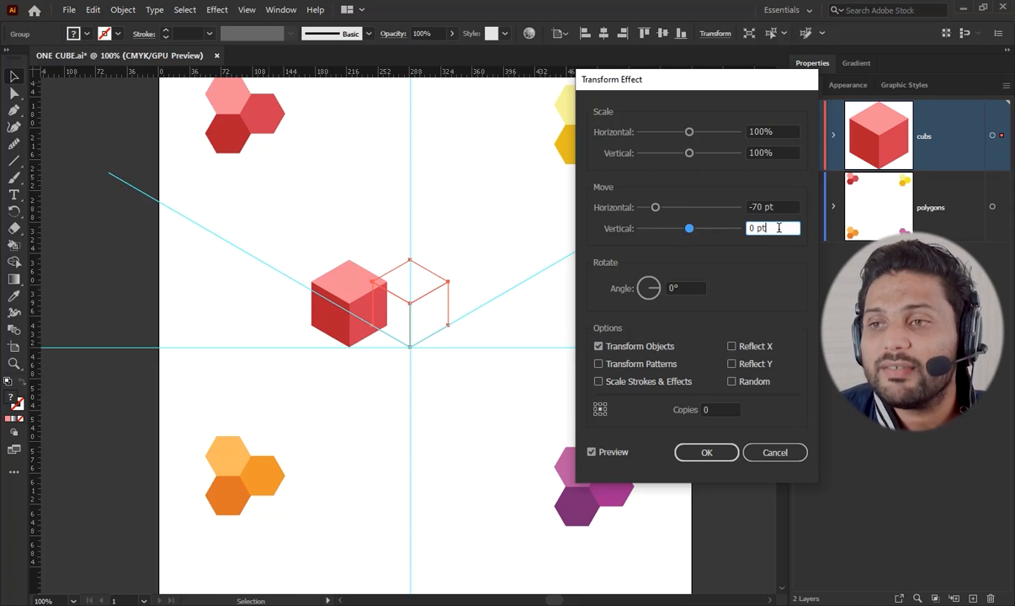
pyautogui.hotkey('shift', 'Down')
pyautogui.hotkey('shift', 'Down')
pyautogui.hotkey('shift', 'Down')
pyautogui.hotkey('shift', 'Down')
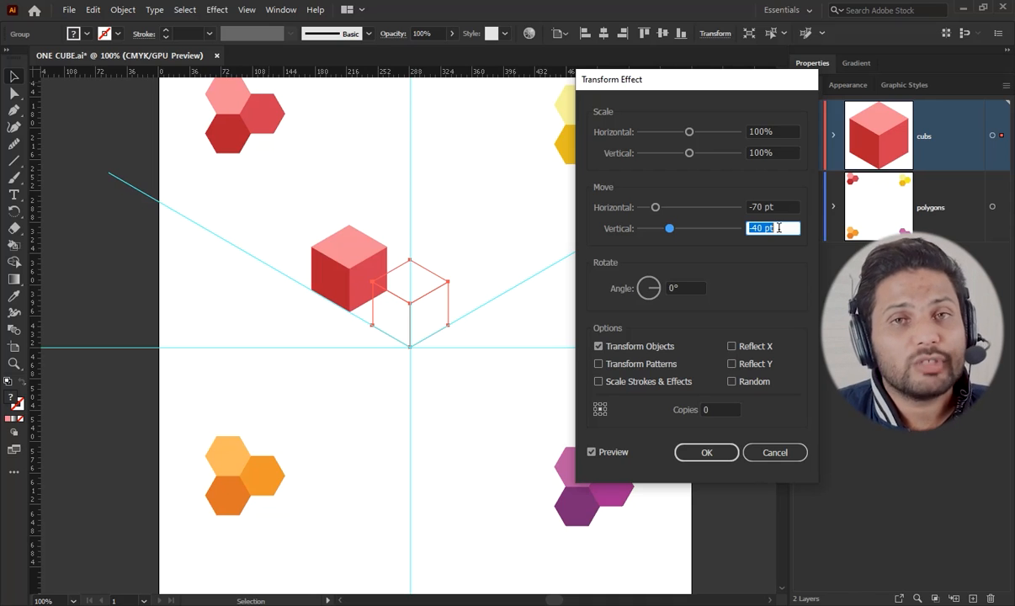
# Step: Set the Transform effect's move to -59 pt horizontally and -34 pt vertically
pyautogui.moveTo(766, 208); pyautogui.dragTo(750, 207)
pyautogui.write('-59')
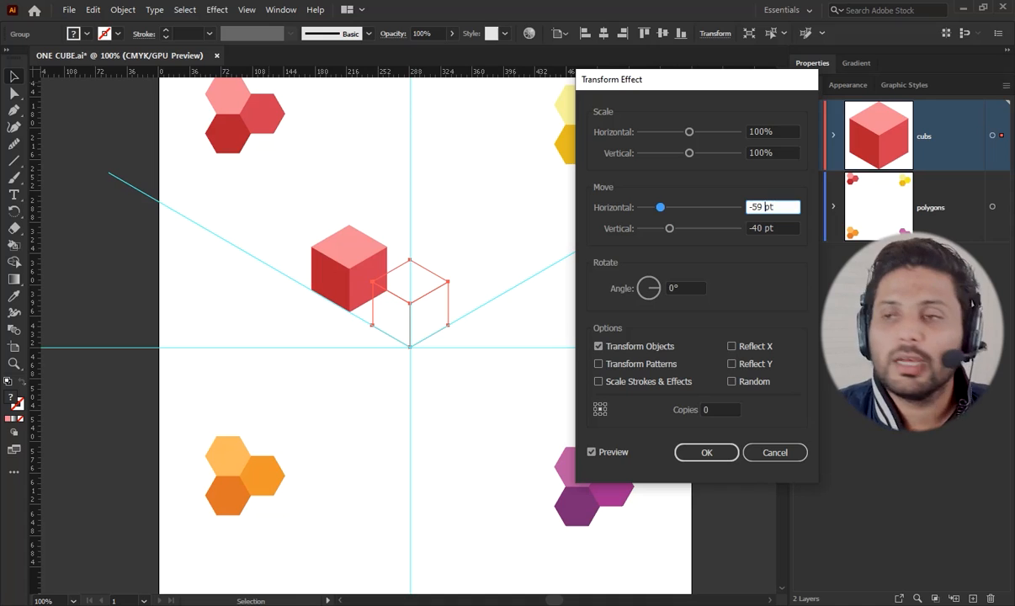
pyautogui.moveTo(764, 228); pyautogui.dragTo(748, 228)
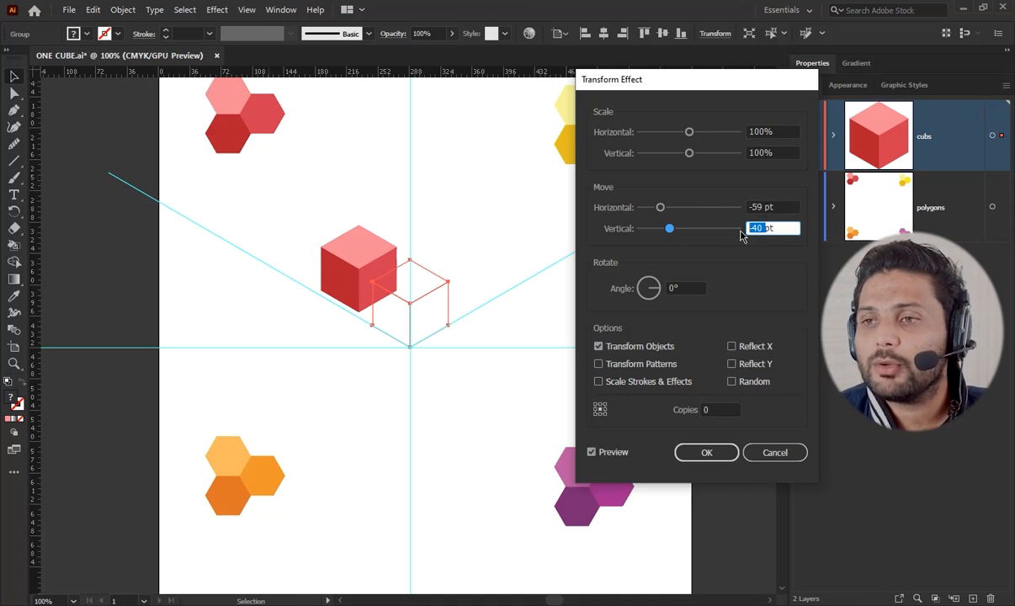
pyautogui.press('BackSpace')
pyautogui.write('-34')
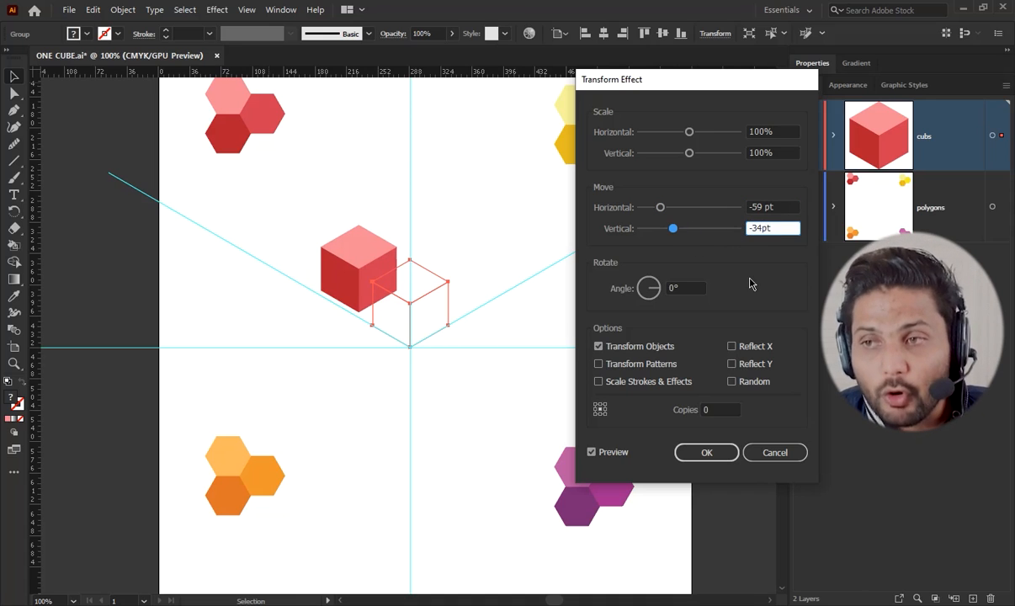
pyautogui.press('Tab')
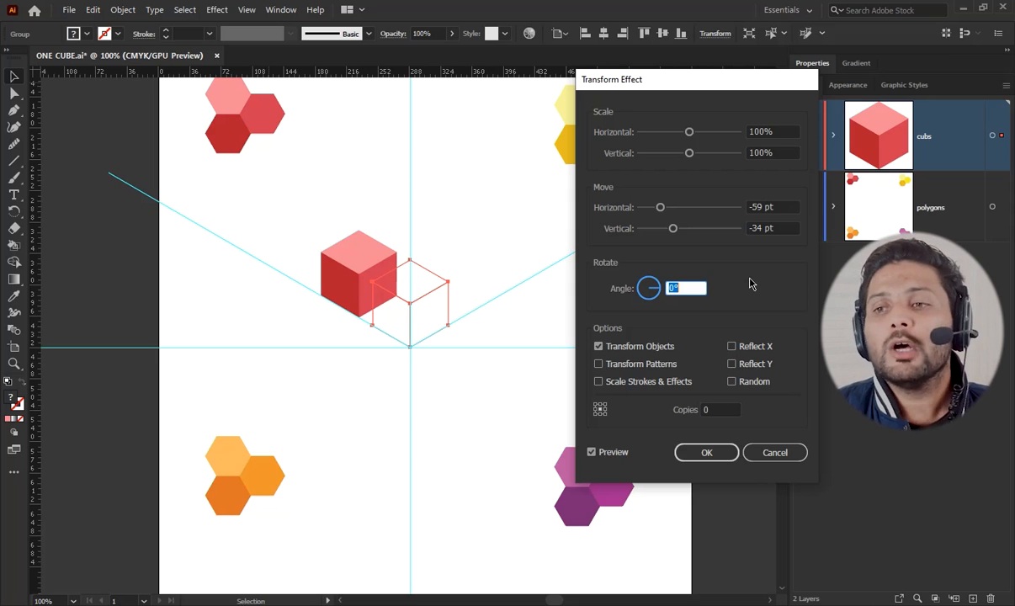
# Step: Set the Transform effect to 3 copies and apply it to the cube
pyautogui.click(704, 412)
pyautogui.write('3')
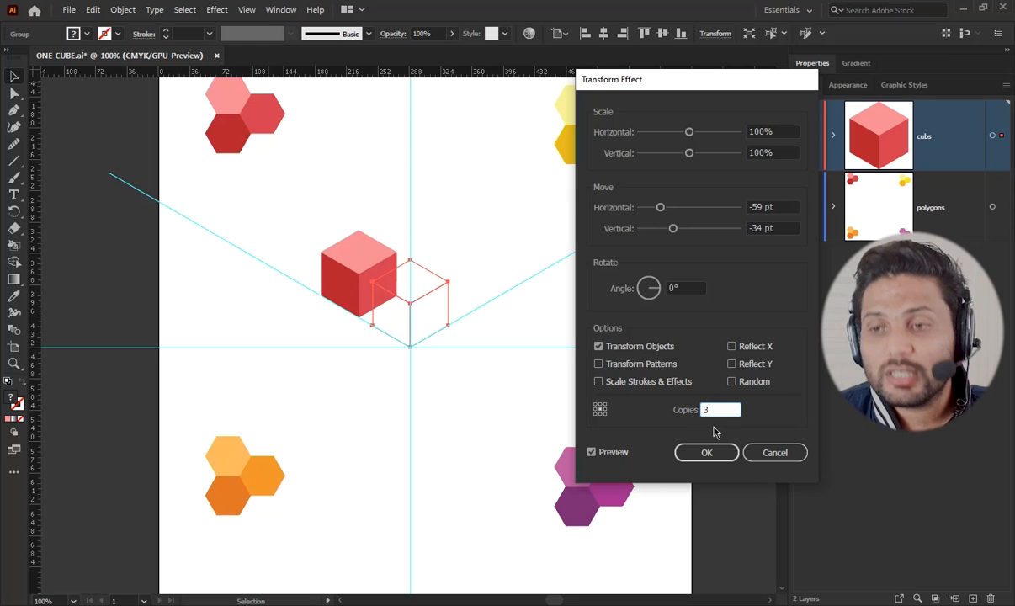
pyautogui.click(707, 453)
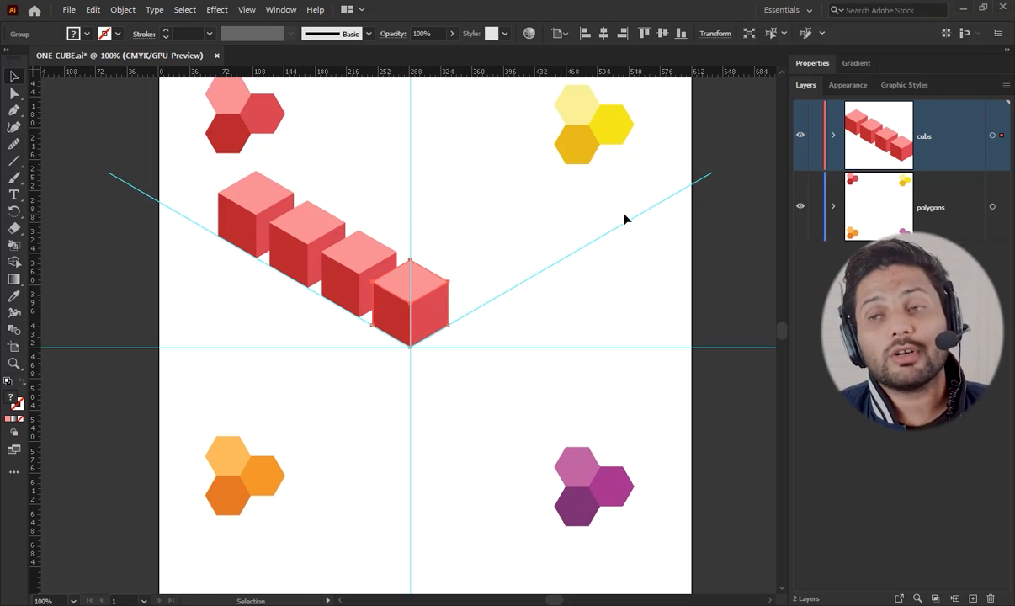
# Step: Switch the cube's Transform effect off and back on in its appearance to compare the result
pyautogui.click(848, 86)
pyautogui.click(805, 145)
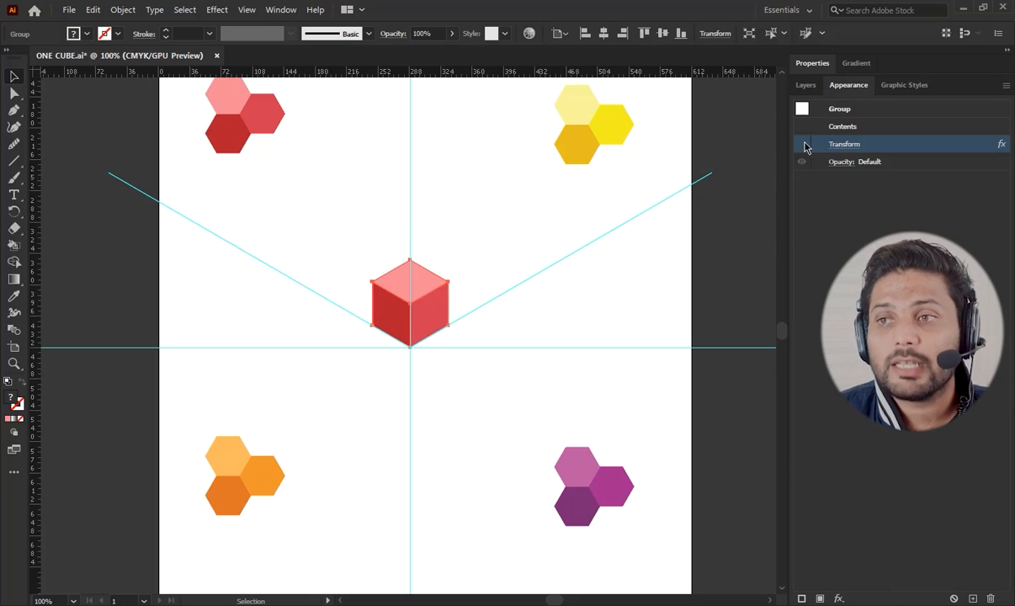
pyautogui.click(805, 145)
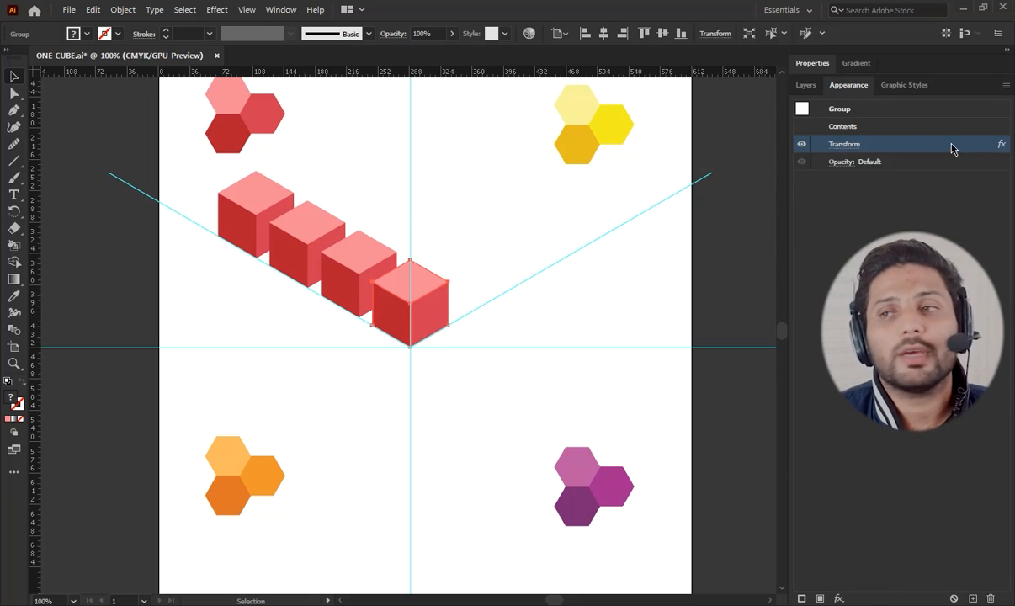
# Step: Duplicate the cube's Transform effect and change the duplicate's horizontal move to 59 pt
pyautogui.click(975, 598)
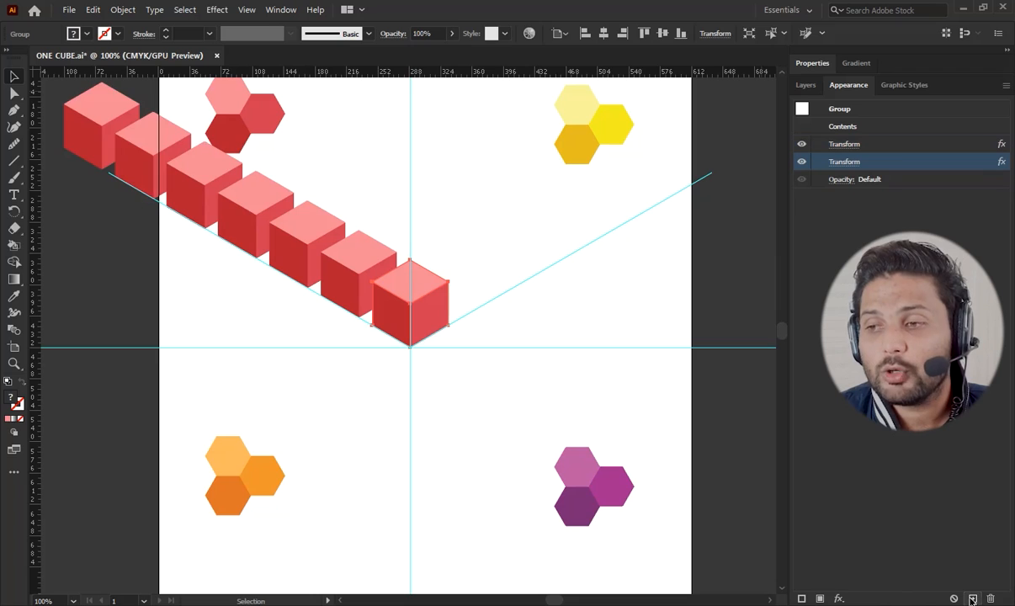
pyautogui.click(852, 163)
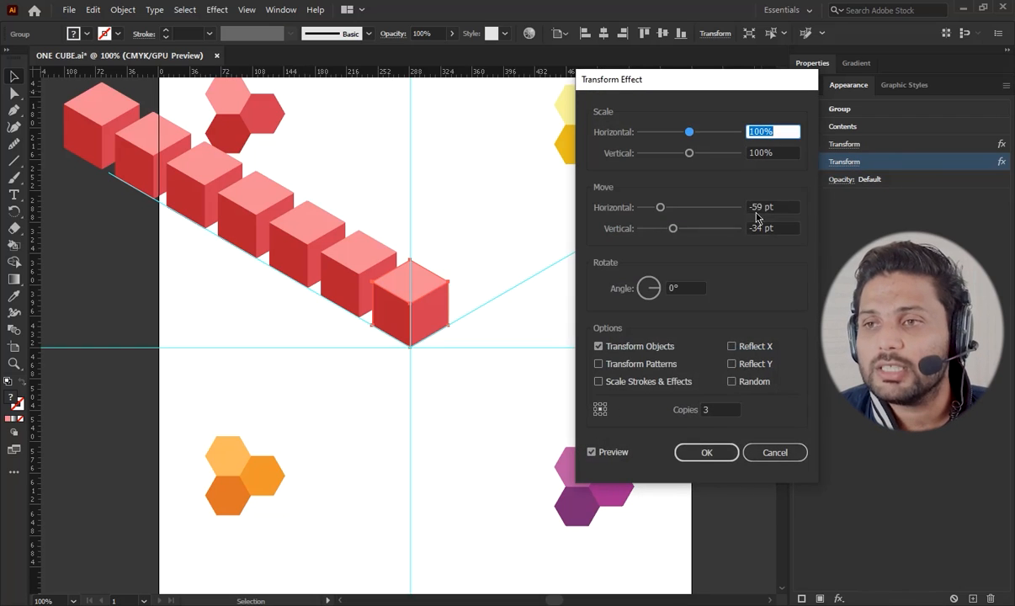
pyautogui.moveTo(754, 207); pyautogui.dragTo(743, 212)
pyautogui.click(756, 208)
pyautogui.press('BackSpace')
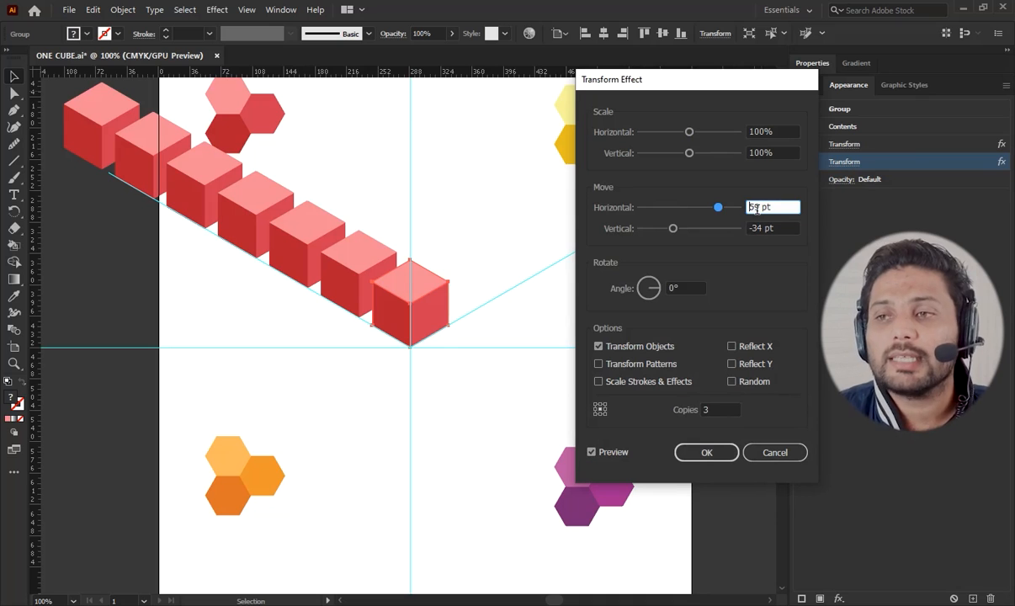
pyautogui.click(708, 453)
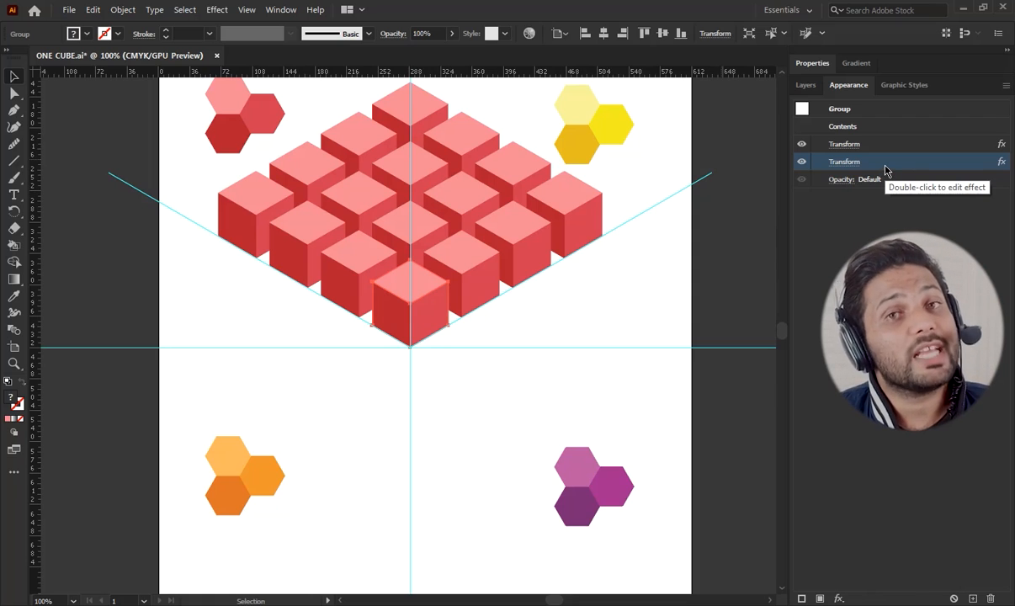
# Step: Duplicate the second Transform effect and set the new duplicate's horizontal move to 0 pt
pyautogui.click(974, 599)
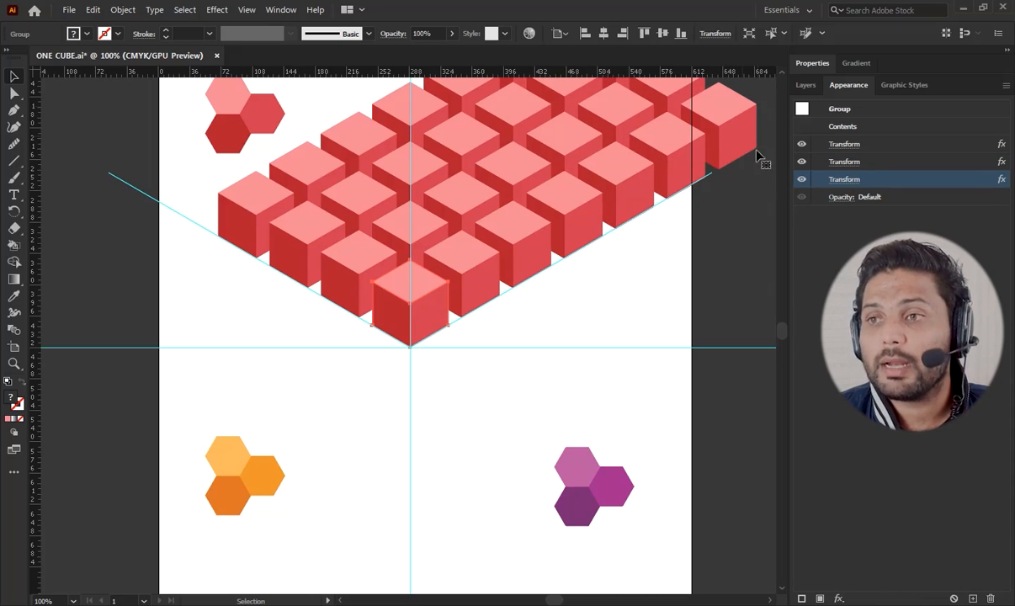
pyautogui.click(847, 182)
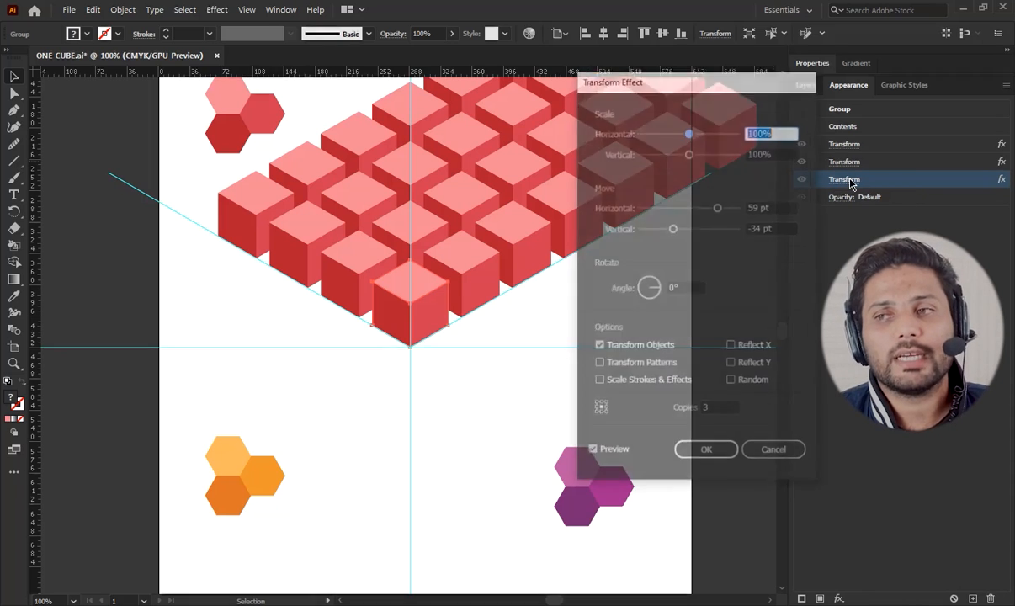
pyautogui.doubleClick(751, 208)
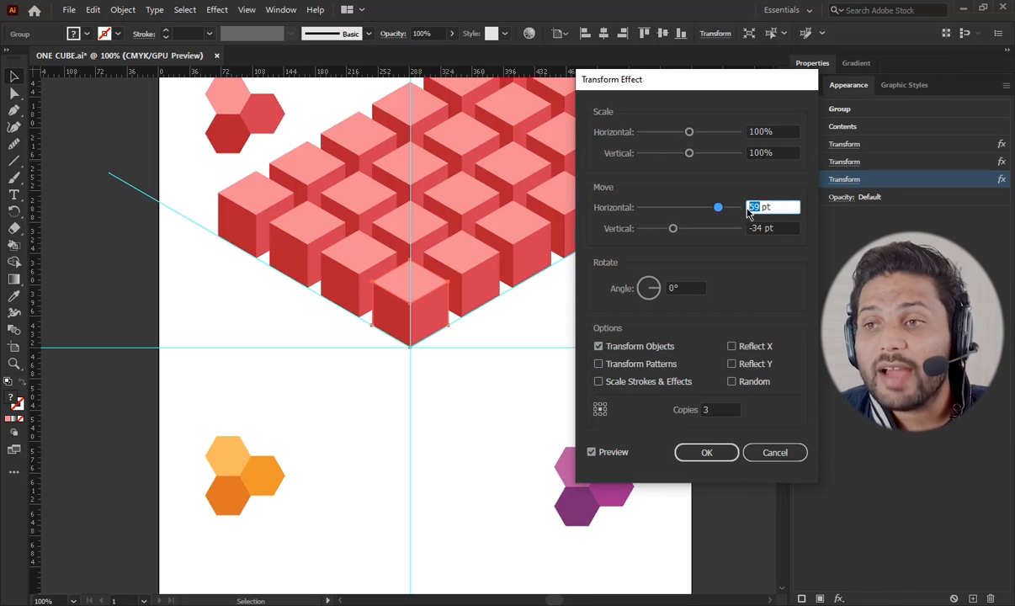
pyautogui.write('0')
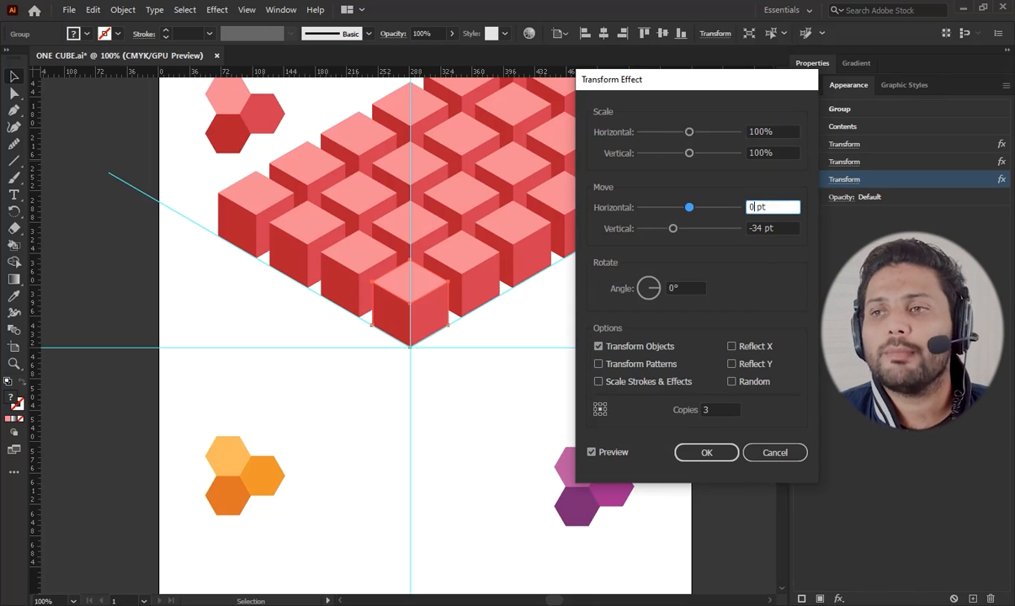
pyautogui.press('Tab')
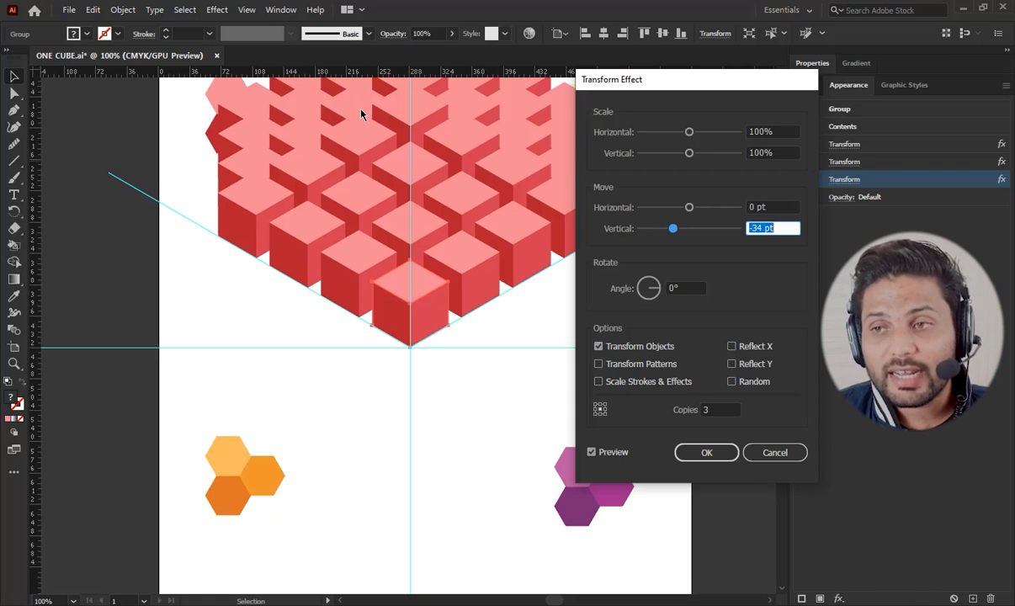
# Step: Try different vertical moves for the third Transform effect, ending at 70 pt
pyautogui.hotkey('shift', 'Down')
pyautogui.hotkey('shift', 'Down')
pyautogui.hotkey('shift', 'Down')
pyautogui.hotkey('shift', 'Down')
pyautogui.hotkey('shift', 'Down')
pyautogui.hotkey('shift', 'Down')
pyautogui.hotkey('shift', 'Down')
pyautogui.hotkey('shift', 'Down')
pyautogui.hotkey('shift', 'Up')
pyautogui.hotkey('shift', 'Up')
pyautogui.hotkey('shift', 'Up')
pyautogui.hotkey('shift', 'Up')
pyautogui.hotkey('shift', 'Up')
pyautogui.hotkey('shift', 'Up')
pyautogui.hotkey('shift', 'Up')
pyautogui.hotkey('shift', 'Up')
pyautogui.hotkey('shift', 'Up')
pyautogui.hotkey('shift', 'Up')
pyautogui.hotkey('shift', 'Up')
pyautogui.hotkey('shift', 'Up')
pyautogui.hotkey('shift', 'Up')
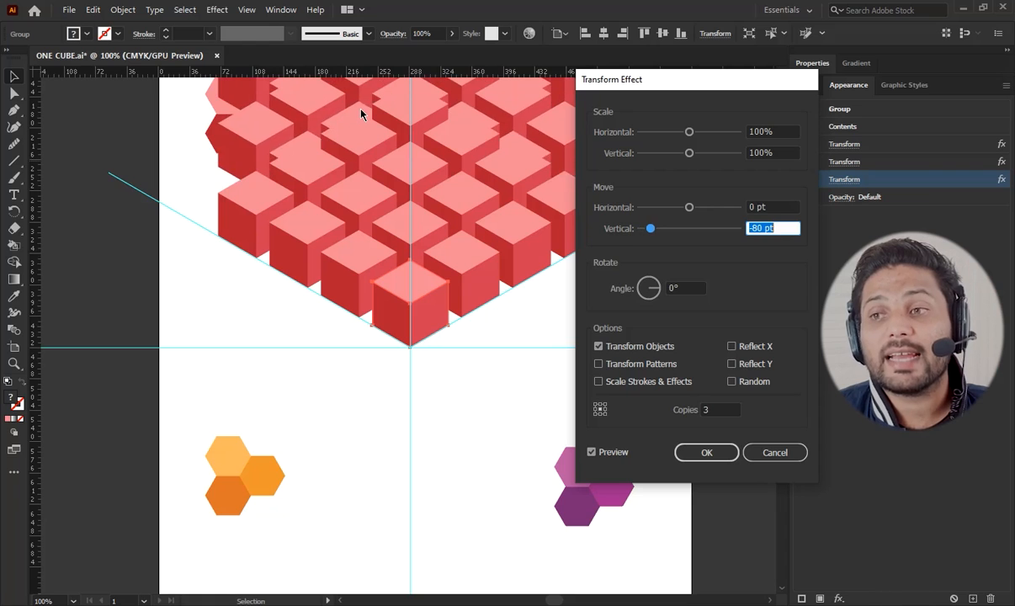
pyautogui.hotkey('shift', 'Up')
pyautogui.hotkey('shift', 'Up')
pyautogui.hotkey('shift', 'Up')
pyautogui.hotkey('shift', 'Up')
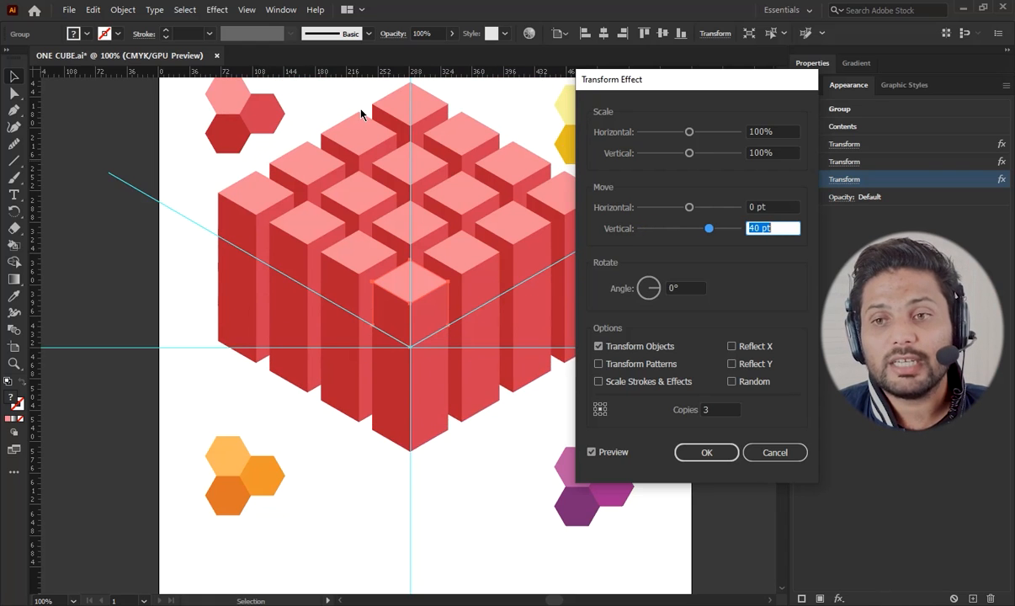
pyautogui.hotkey('shift', 'Up')
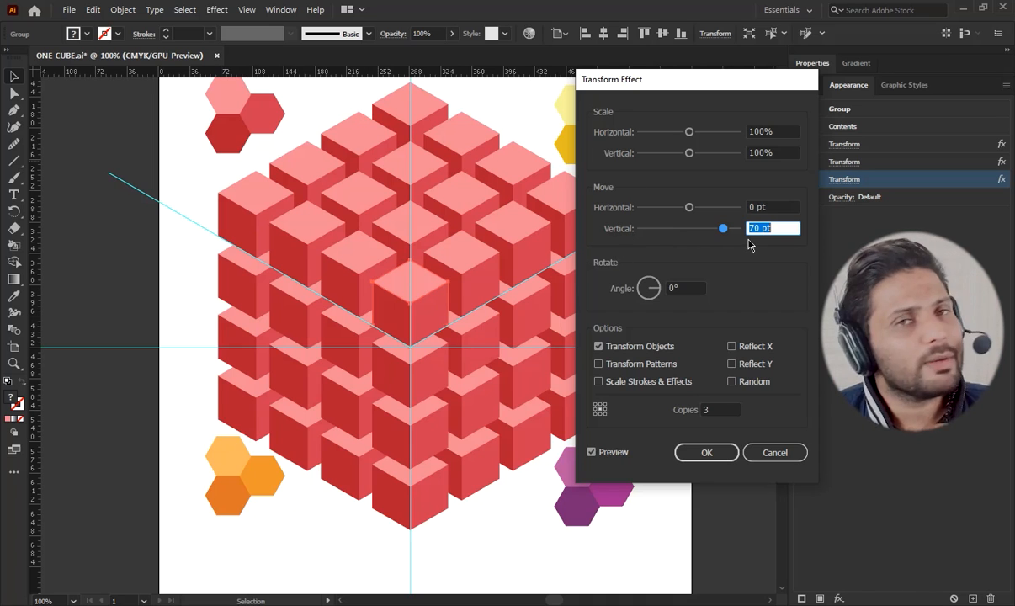
# Step: Set the third Transform effect's vertical move to 68 pt and apply it
pyautogui.write('68')
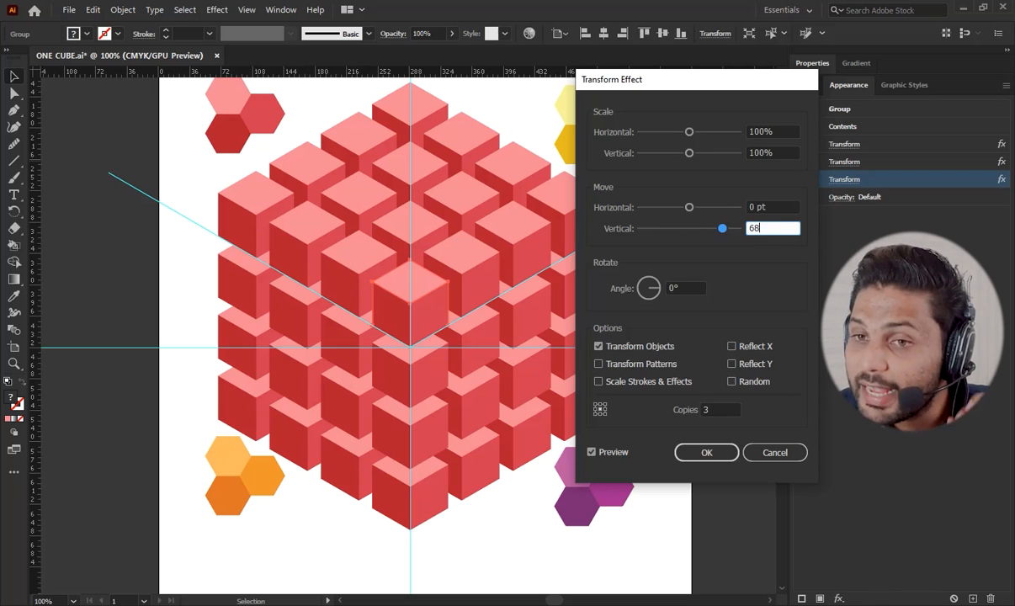
pyautogui.click(710, 457)
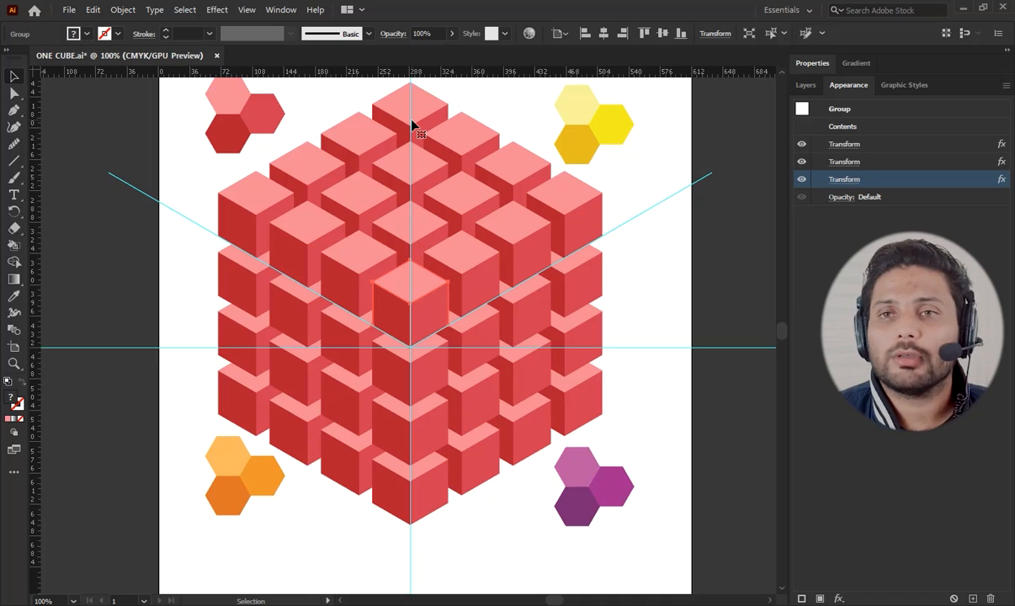
# Step: Hide the guides over the cube stack
pyautogui.click(246, 9)
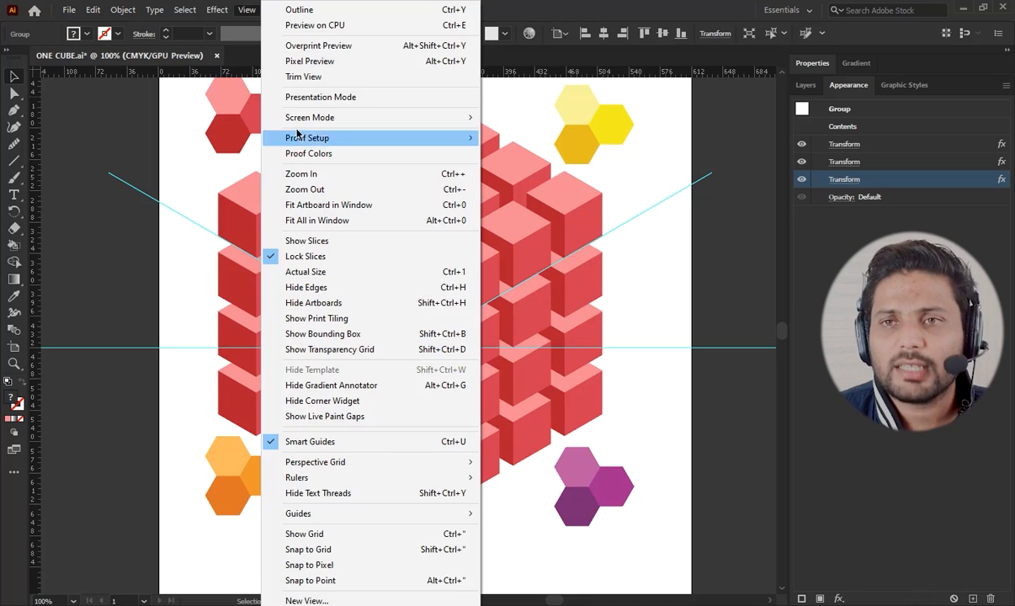
pyautogui.moveTo(316, 514)
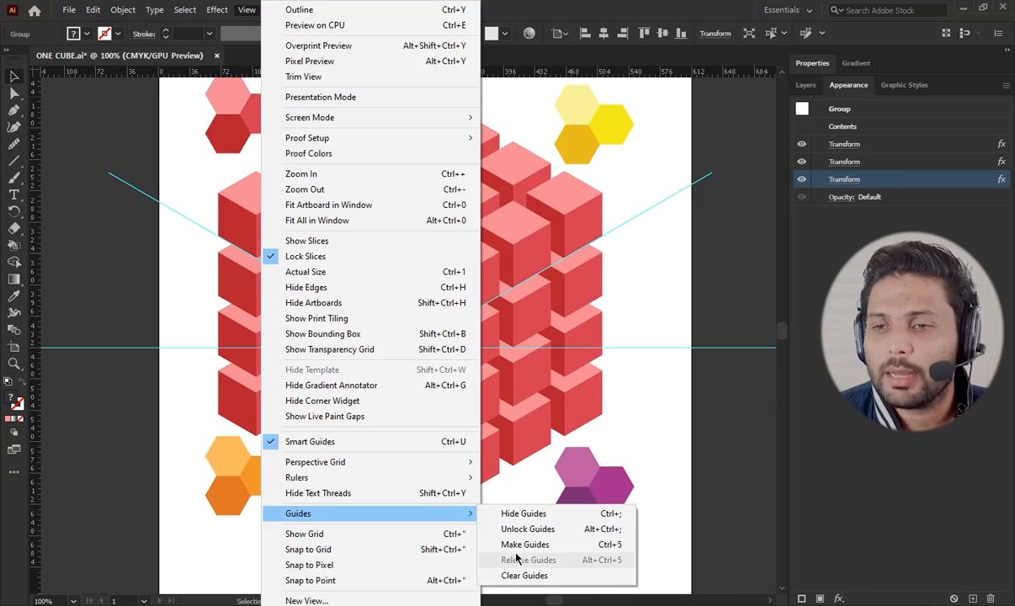
pyautogui.click(525, 516)
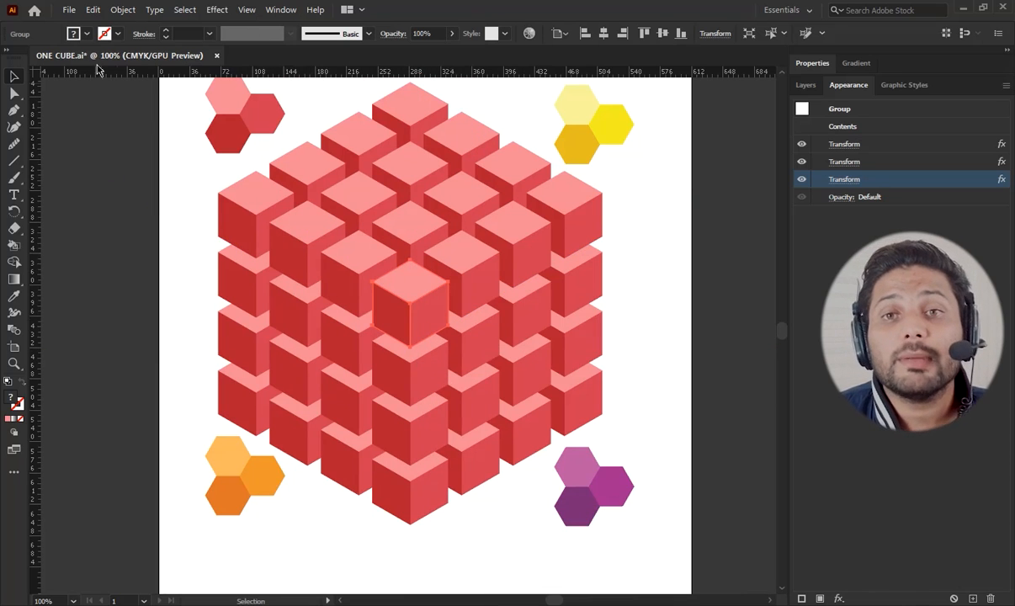
# Step: Expand the appearance of the selected cube group into editable shapes
pyautogui.click(122, 10)
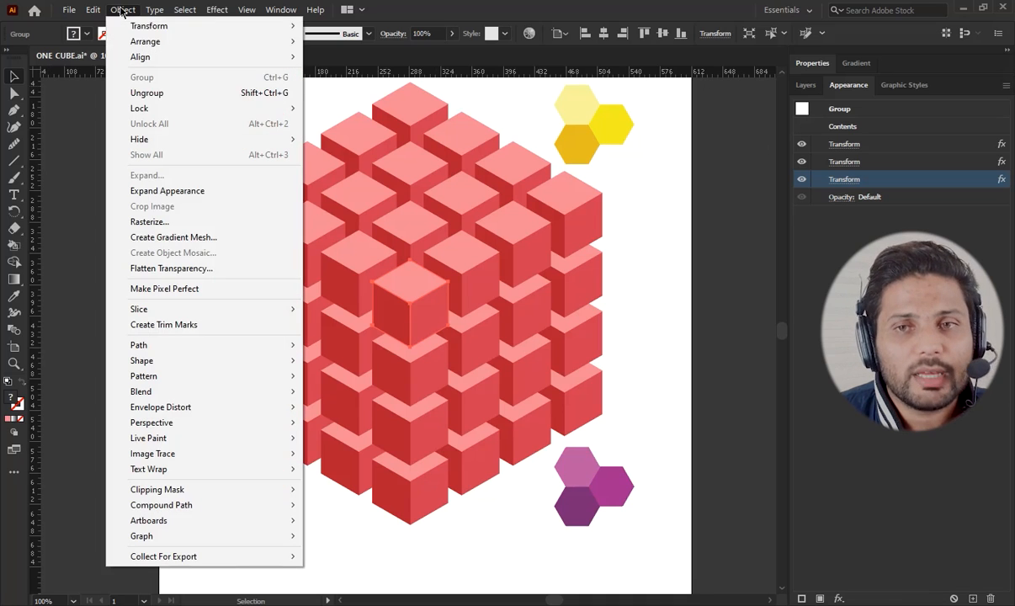
pyautogui.click(167, 192)
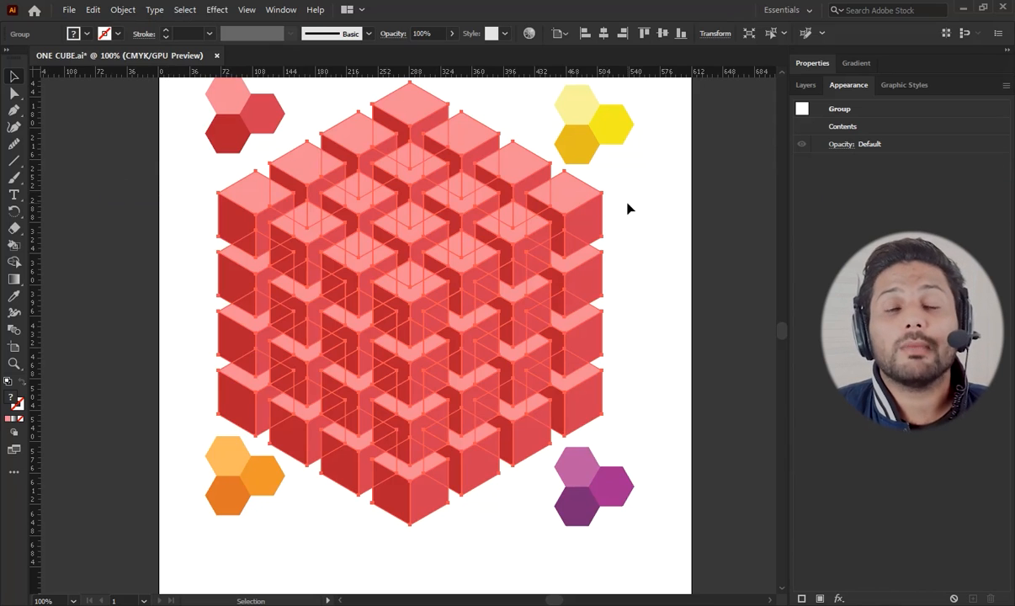
# Step: Expand the cubs layer and move the cube group to the top of its contents
pyautogui.click(804, 86)
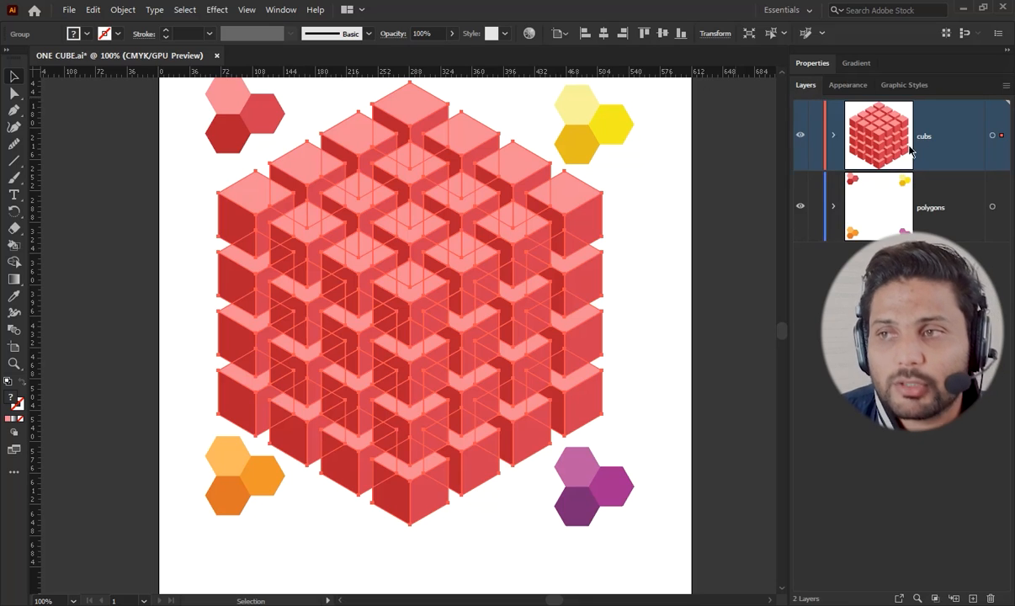
pyautogui.click(834, 137)
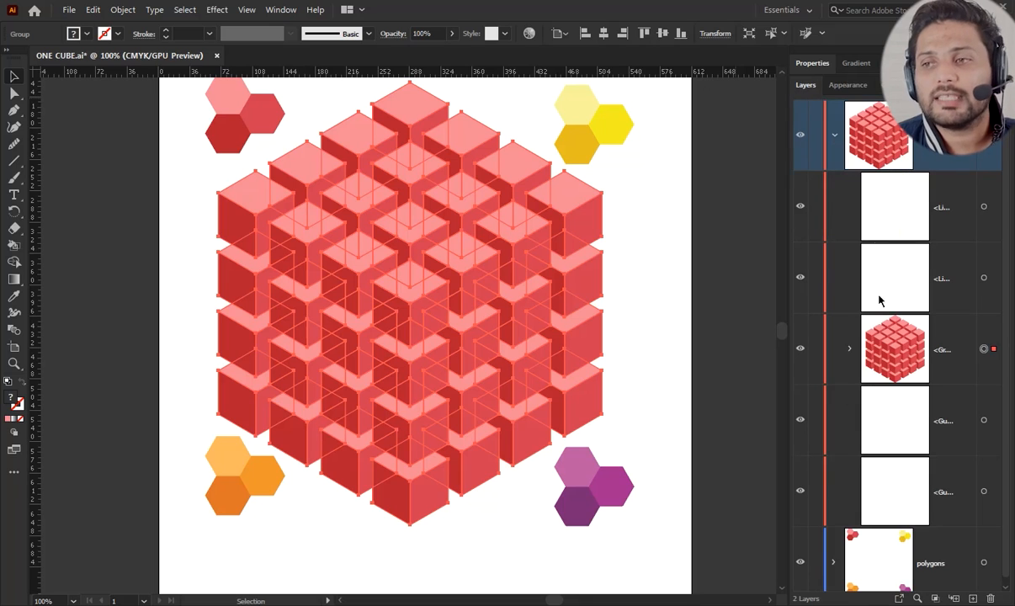
pyautogui.moveTo(890, 345); pyautogui.dragTo(894, 178)
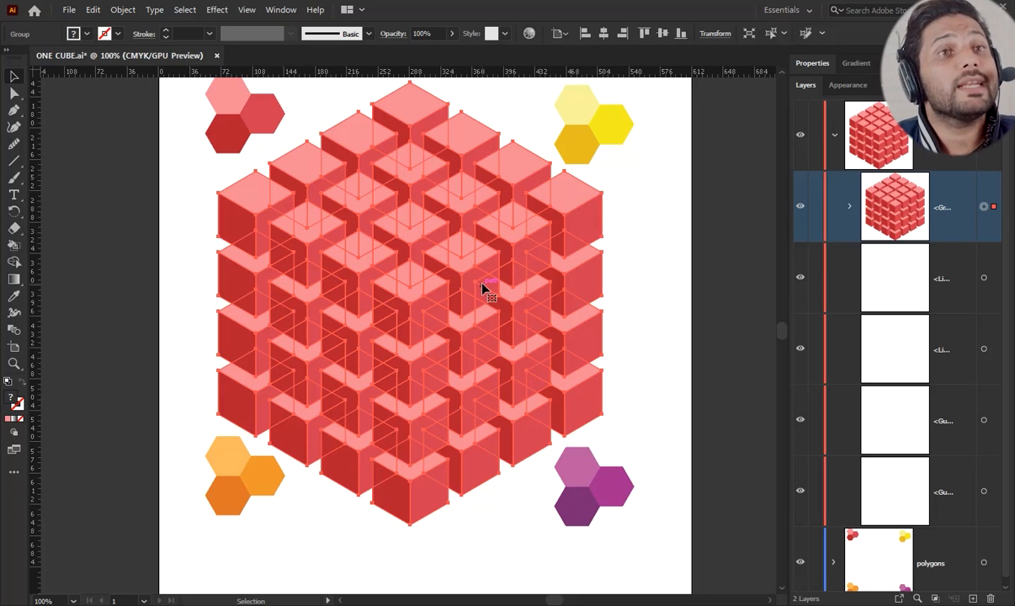
# Step: Expand the top group in the cubs layer, then ungroup the artwork three times until every cube is a separate group
pyautogui.click(850, 207)
pyautogui.click(851, 208)
pyautogui.click(851, 208)
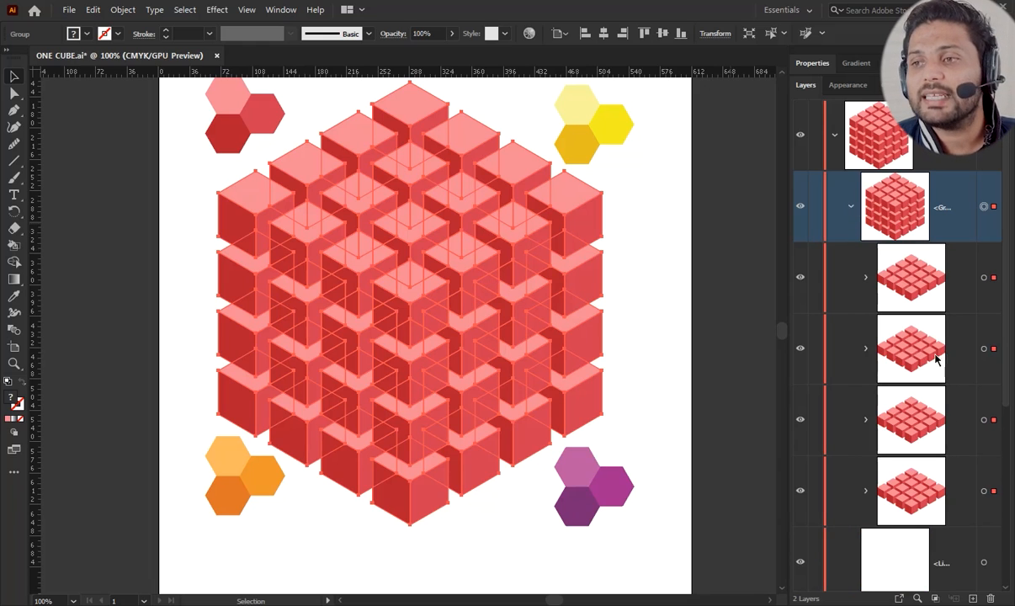
pyautogui.click(133, 13)
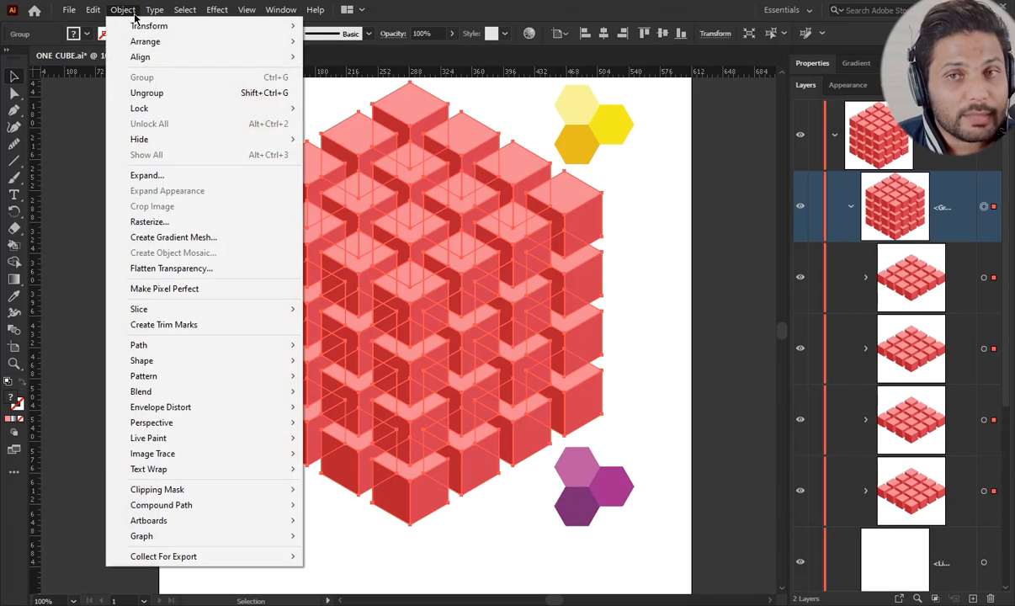
pyautogui.click(143, 94)
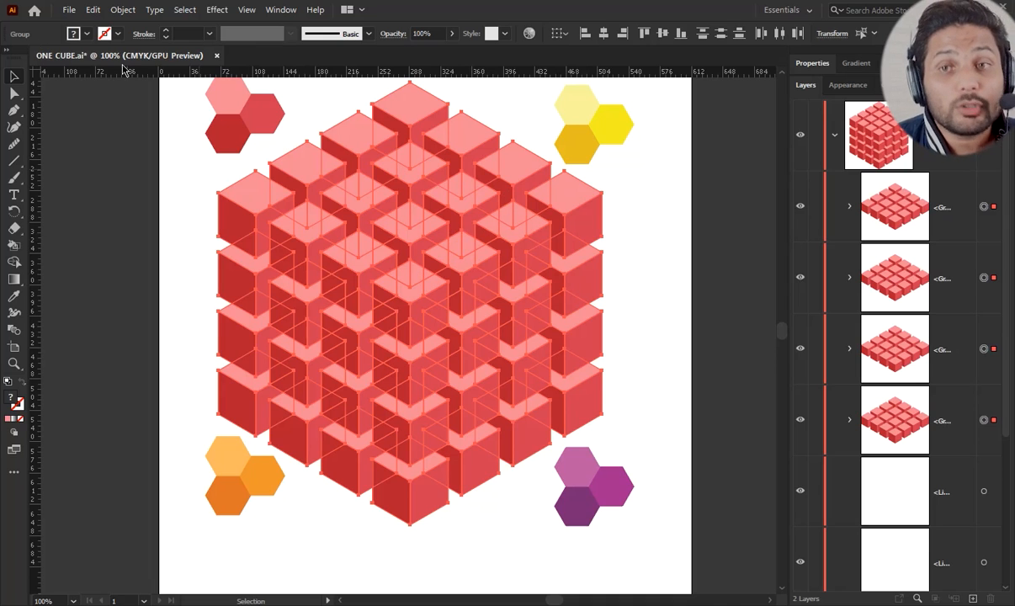
pyautogui.click(123, 12)
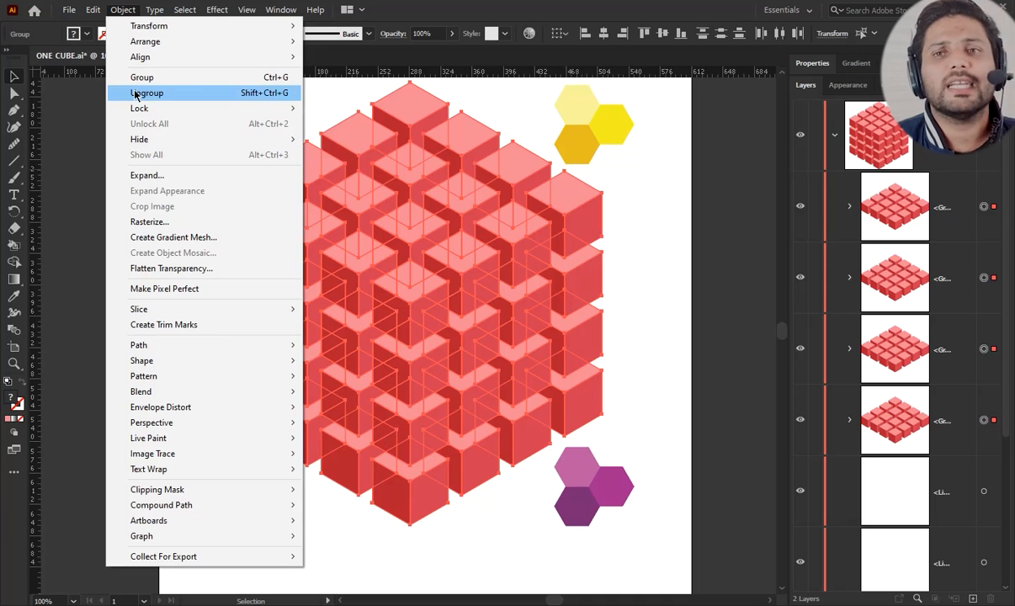
pyautogui.click(135, 94)
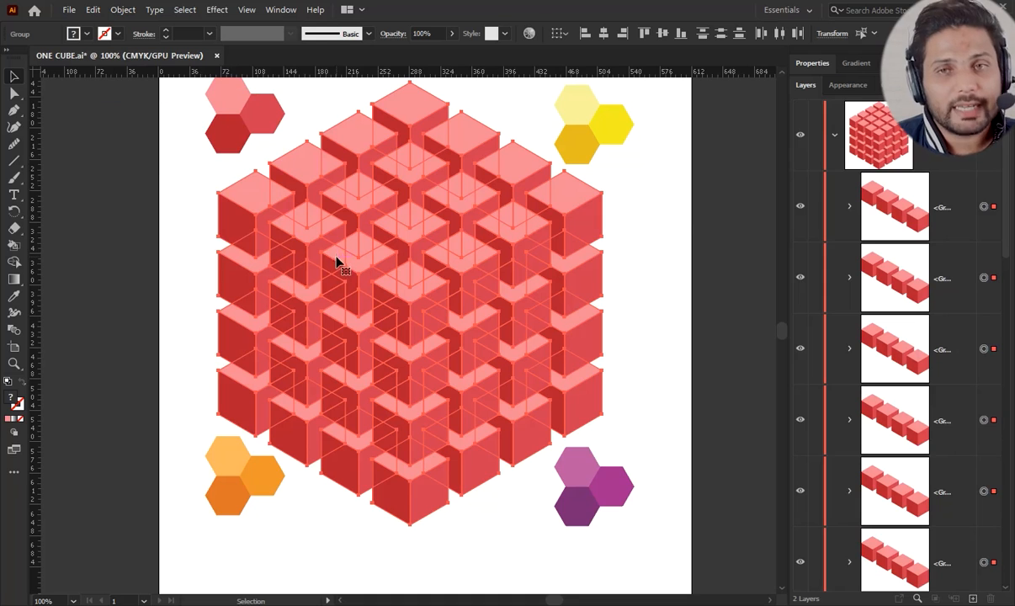
pyautogui.click(127, 12)
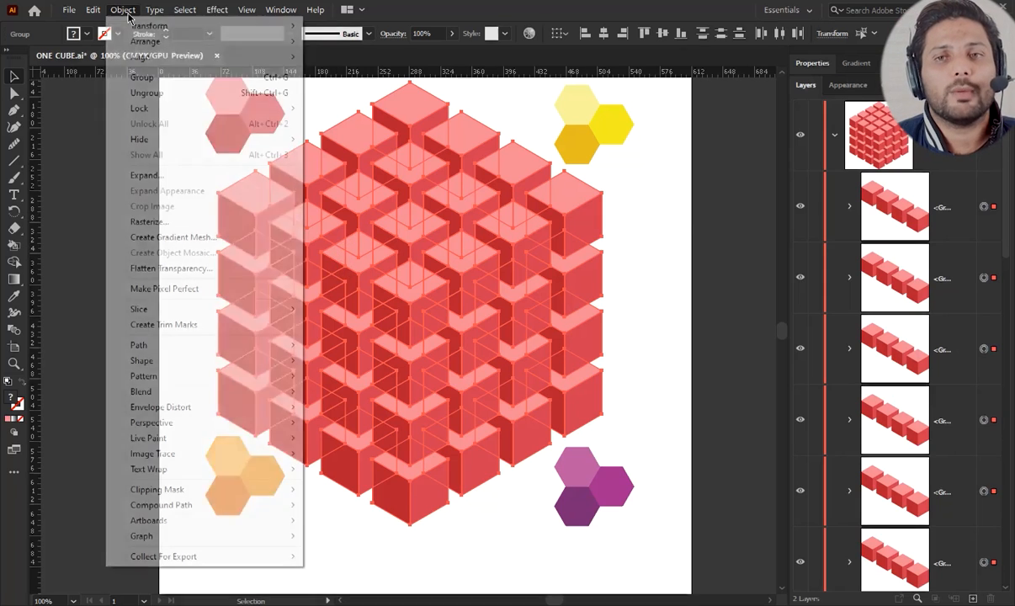
pyautogui.click(165, 96)
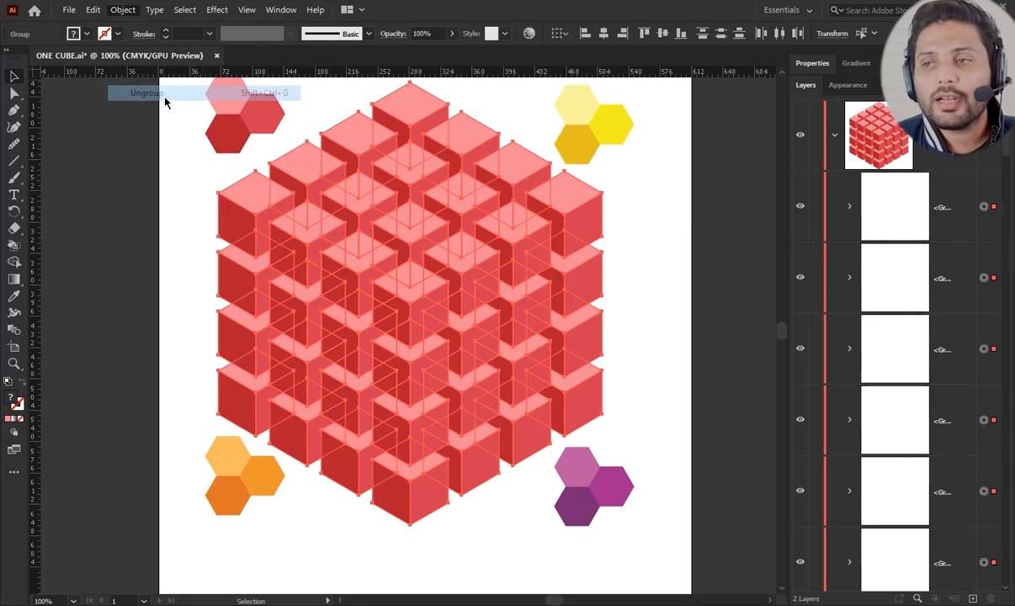
# Step: Deselect the artwork and select individual cubes on the top layer to check that each one is separate
pyautogui.click(659, 282)
pyautogui.click(460, 147)
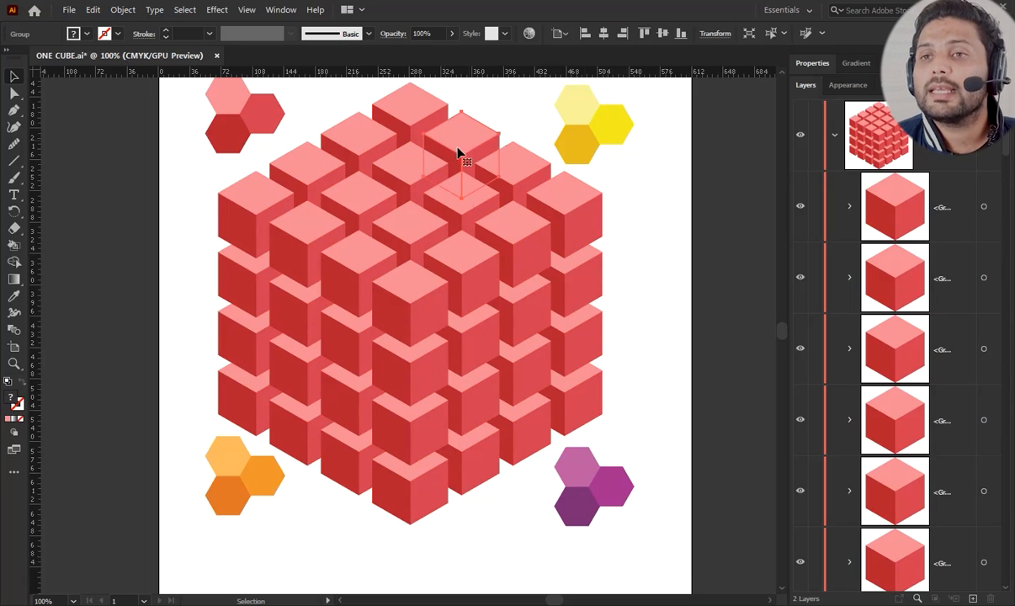
pyautogui.click(363, 131)
# Step: Collapse the cubs layer, select the upper right corner cube and six upper cubes around the front corner, and hide the selection
pyautogui.click(569, 208)
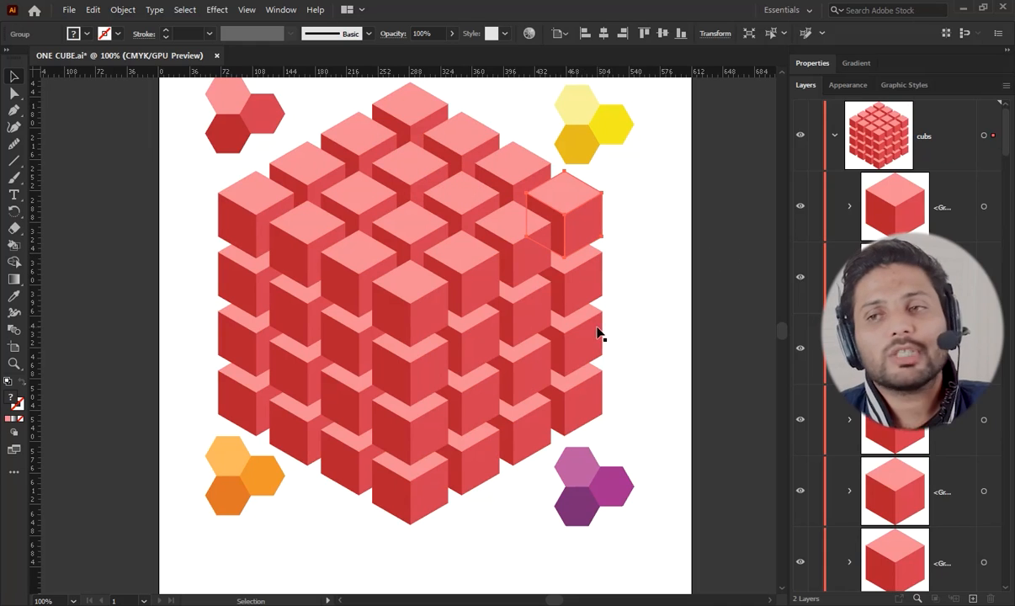
pyautogui.scroll(2, 593, 332)
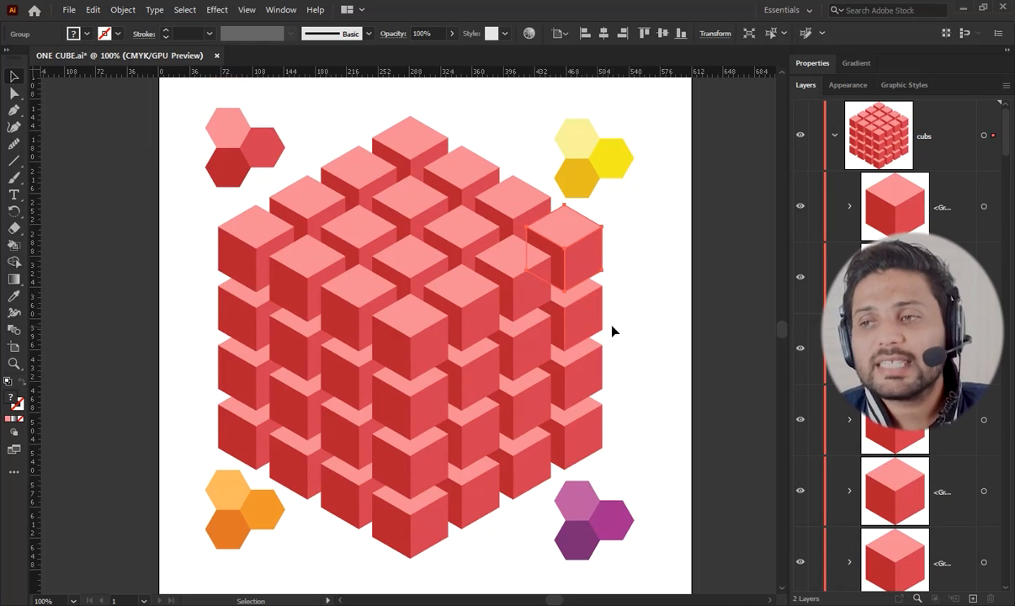
pyautogui.click(835, 136)
pyautogui.scroll(-2, 648, 337)
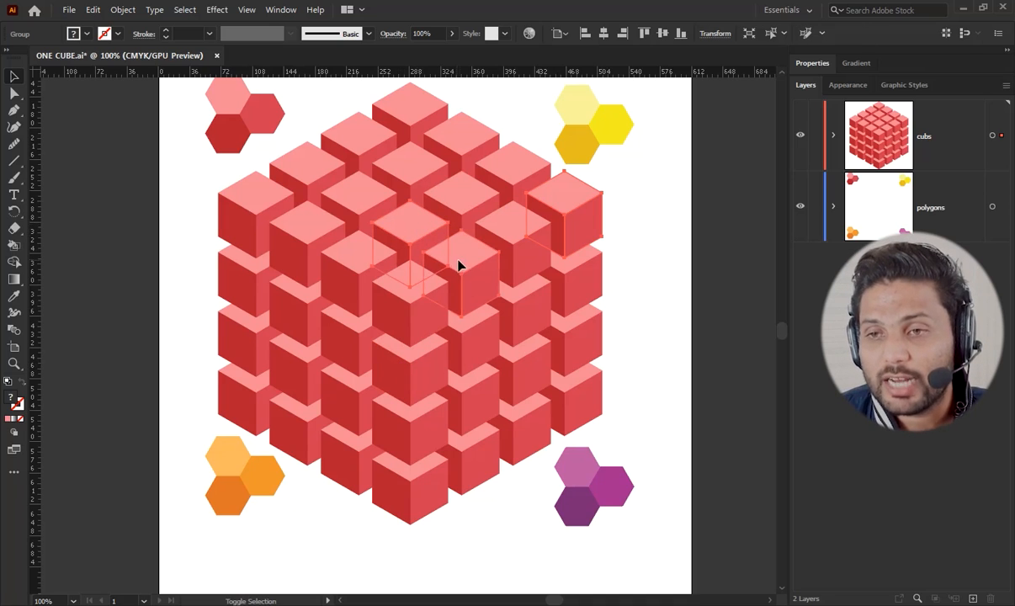
pyautogui.keyDown('shift'); pyautogui.click(467, 347); pyautogui.keyUp('shift')
pyautogui.keyDown('shift'); pyautogui.click(405, 364); pyautogui.keyUp('shift')
pyautogui.keyDown('shift'); pyautogui.click(336, 360); pyautogui.keyUp('shift')
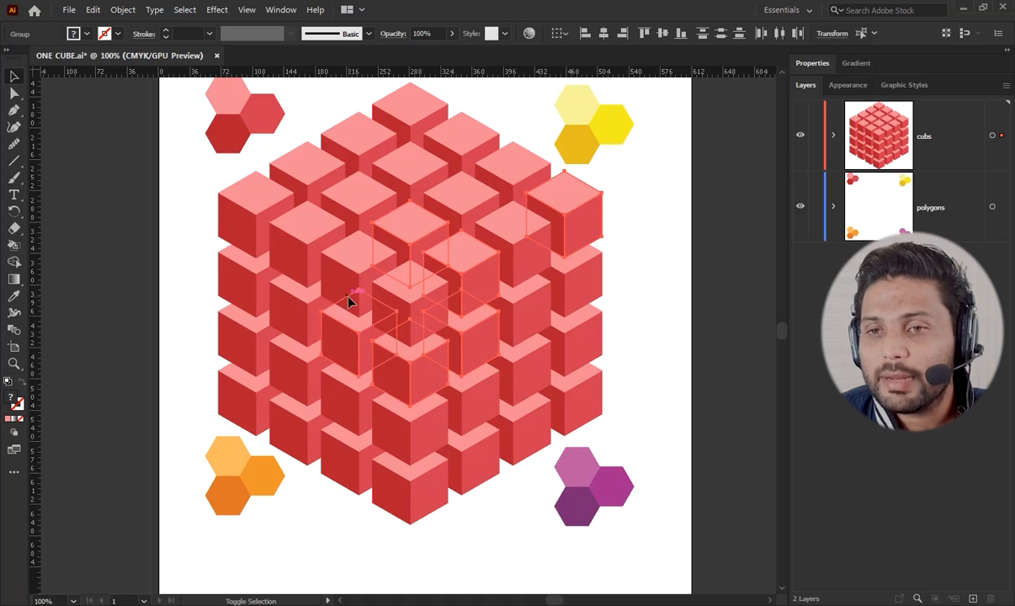
pyautogui.keyDown('shift'); pyautogui.click(339, 292); pyautogui.keyUp('shift')
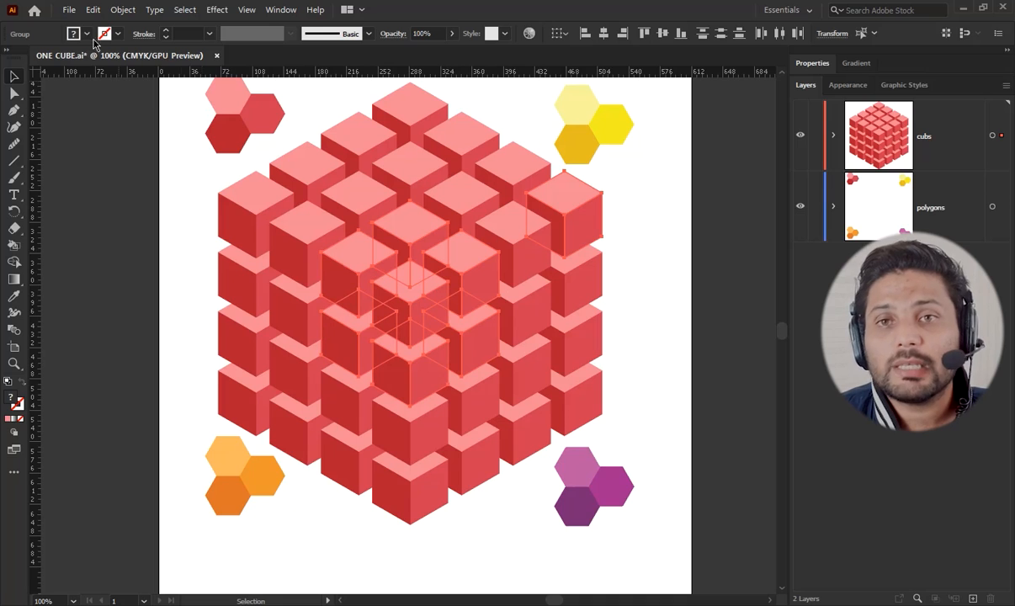
pyautogui.click(121, 11)
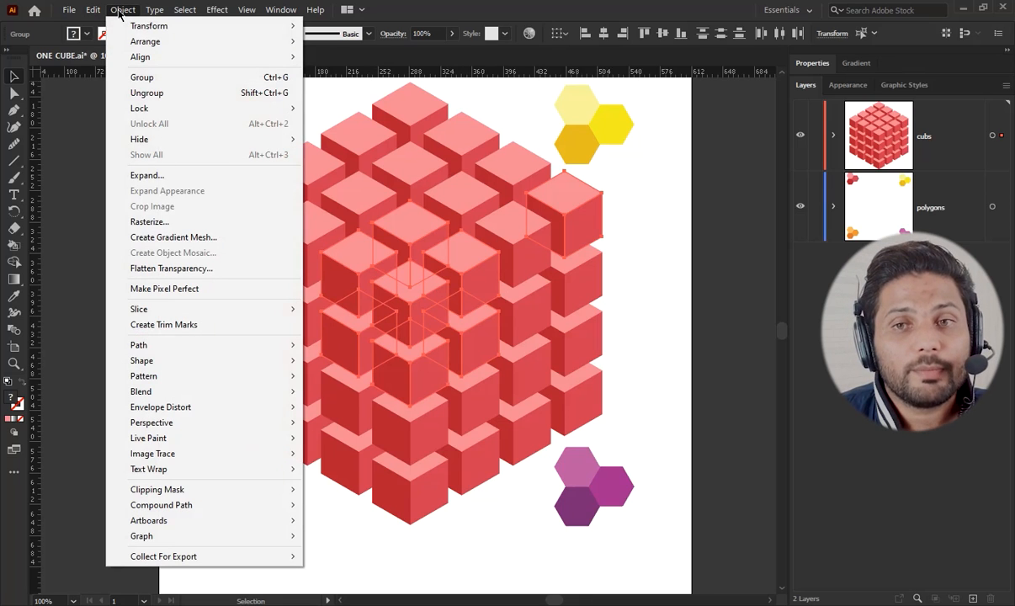
pyautogui.moveTo(164, 139)
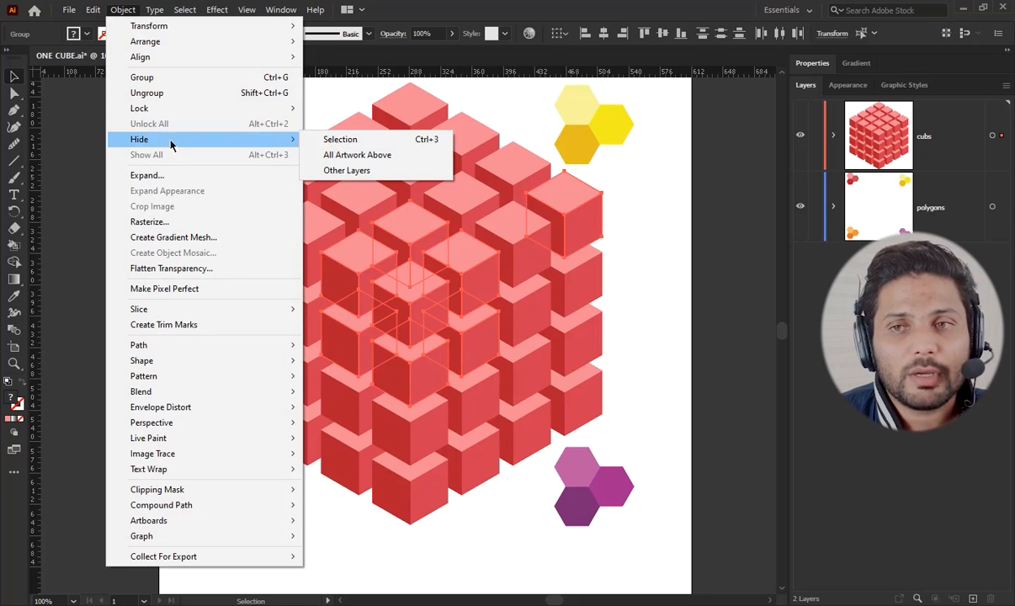
pyautogui.click(351, 146)
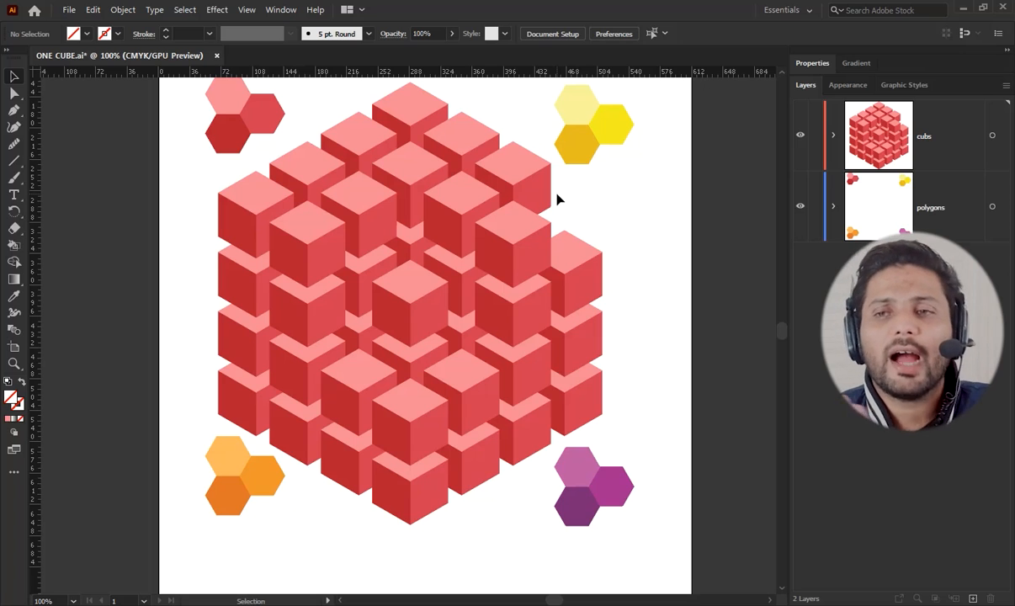
# Step: Remove the isolated top cube left at the front corner of the stack
pyautogui.press('a')
pyautogui.click(410, 290)
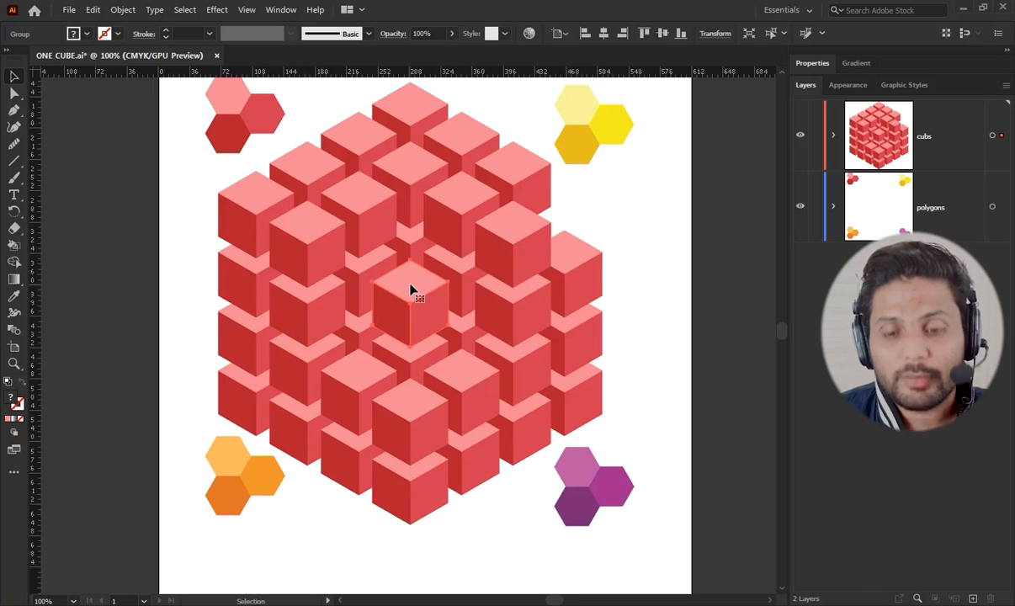
pyautogui.press('Delete')
pyautogui.press('v')
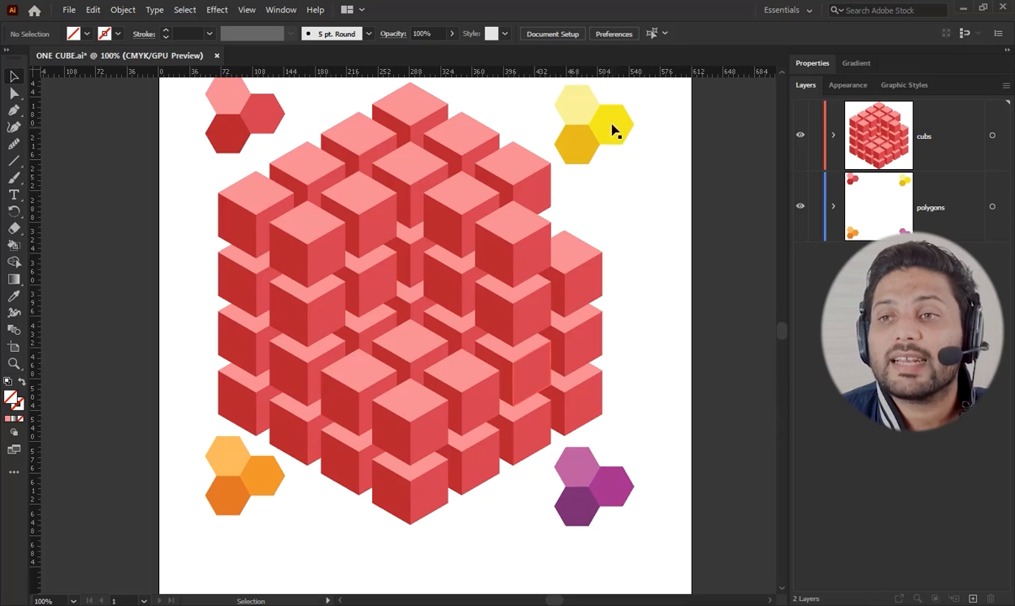
pyautogui.click(270, 501)
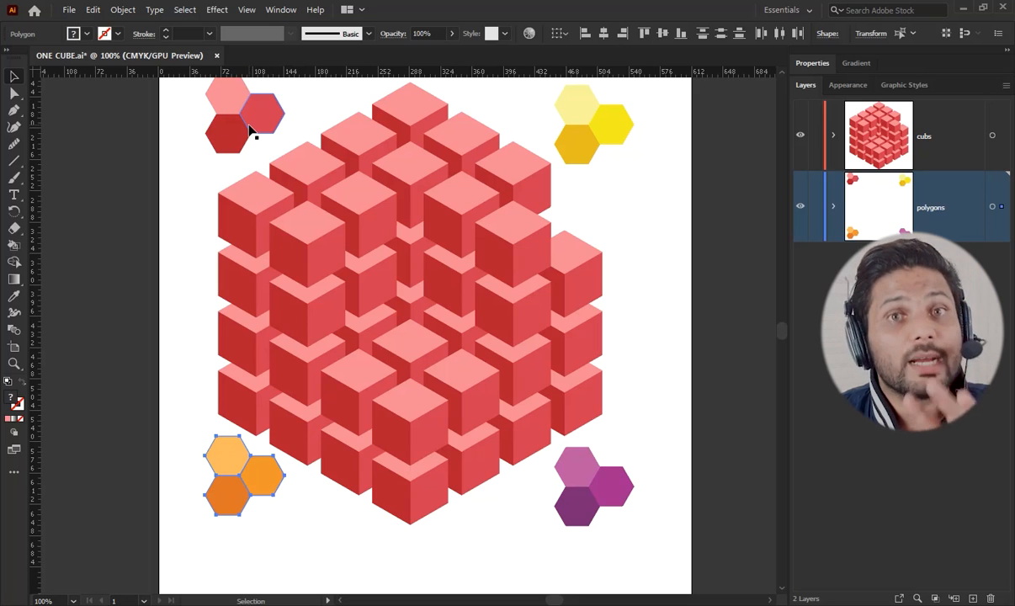
pyautogui.click(269, 517)
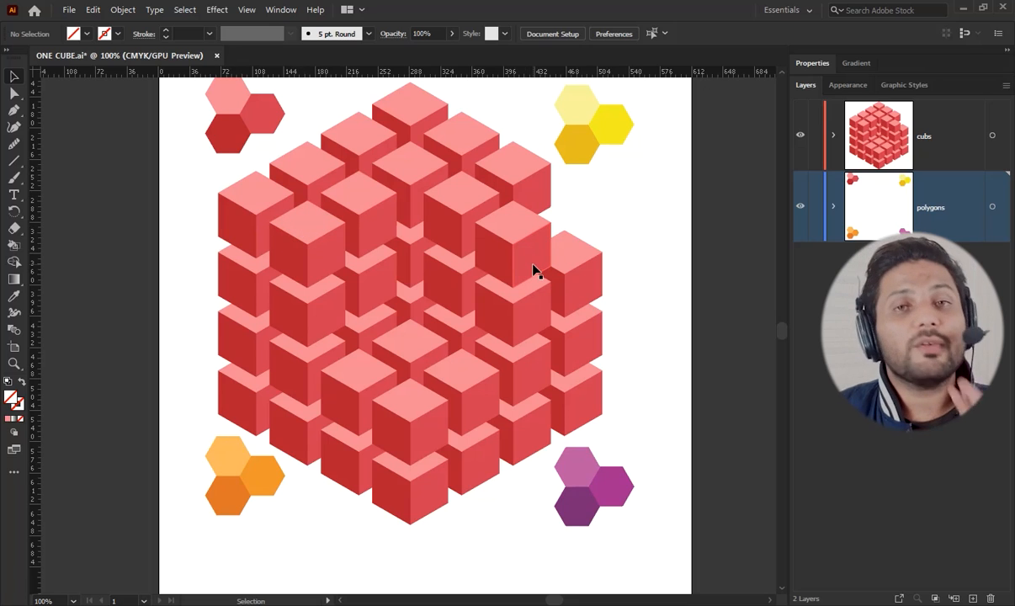
# Step: Sample the dark orange hexagon with the Eyedropper and apply it to the left faces of the two cube columns left of the opening
pyautogui.click(15, 297)
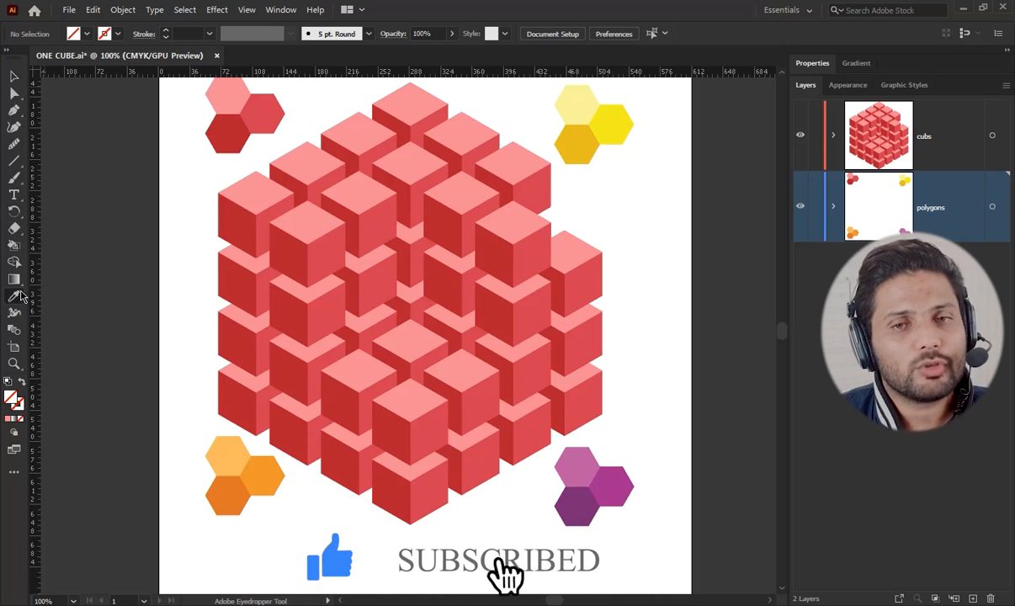
pyautogui.click(233, 486)
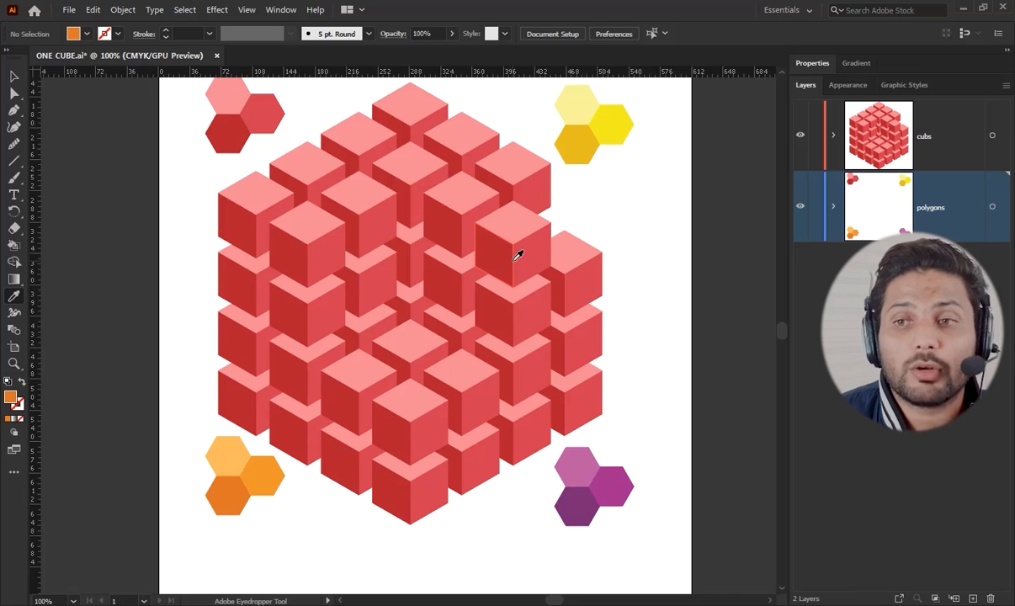
pyautogui.keyDown('alt'); pyautogui.click(284, 367); pyautogui.keyUp('alt')
pyautogui.keyDown('alt'); pyautogui.click(289, 311); pyautogui.keyUp('alt')
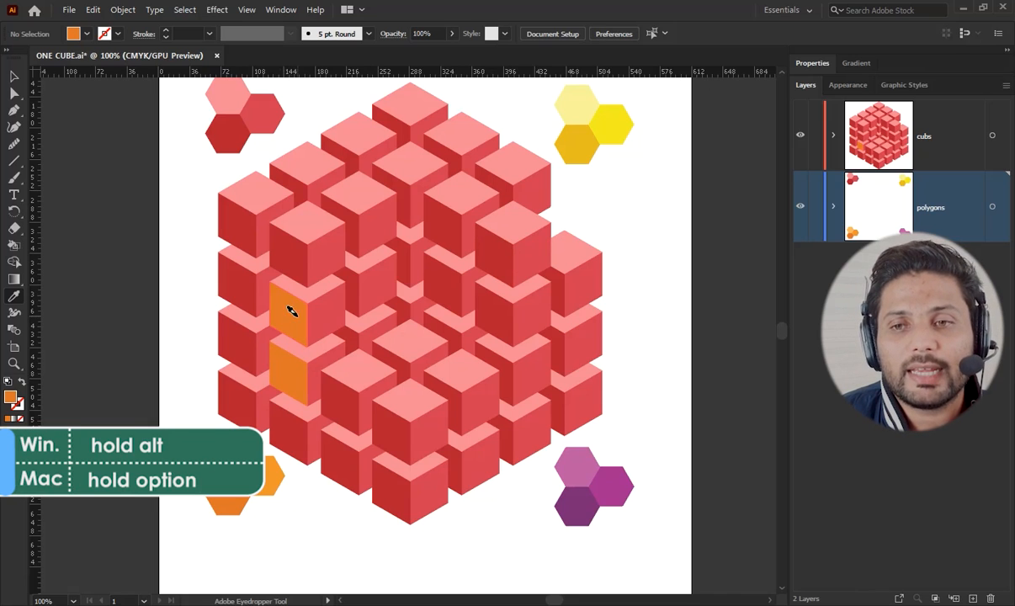
pyautogui.keyDown('alt'); pyautogui.click(294, 257); pyautogui.keyUp('alt')
pyautogui.keyDown('alt'); pyautogui.click(341, 217); pyautogui.keyUp('alt')
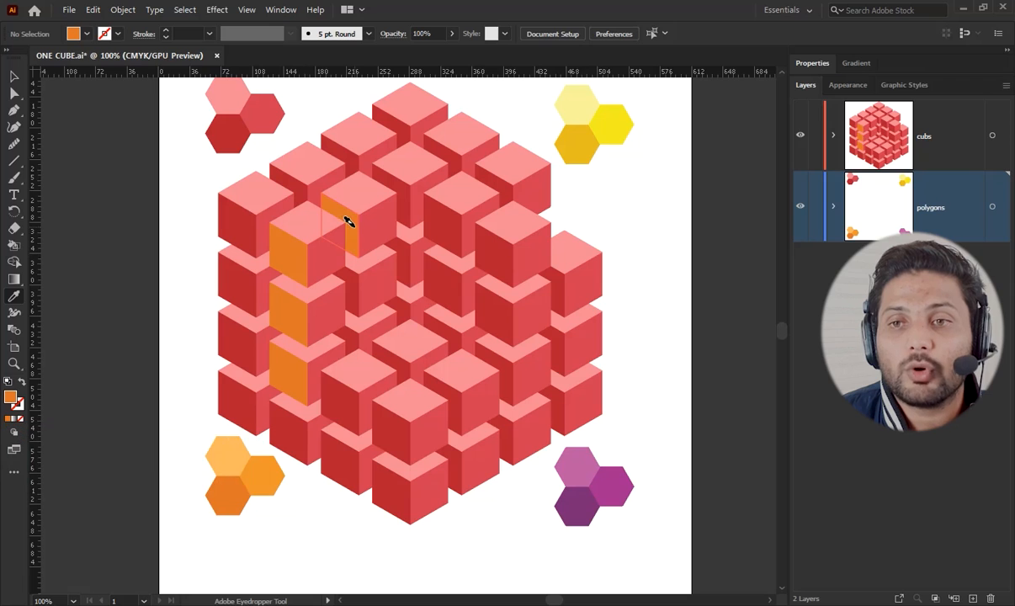
pyautogui.keyDown('alt'); pyautogui.click(346, 292); pyautogui.keyUp('alt')
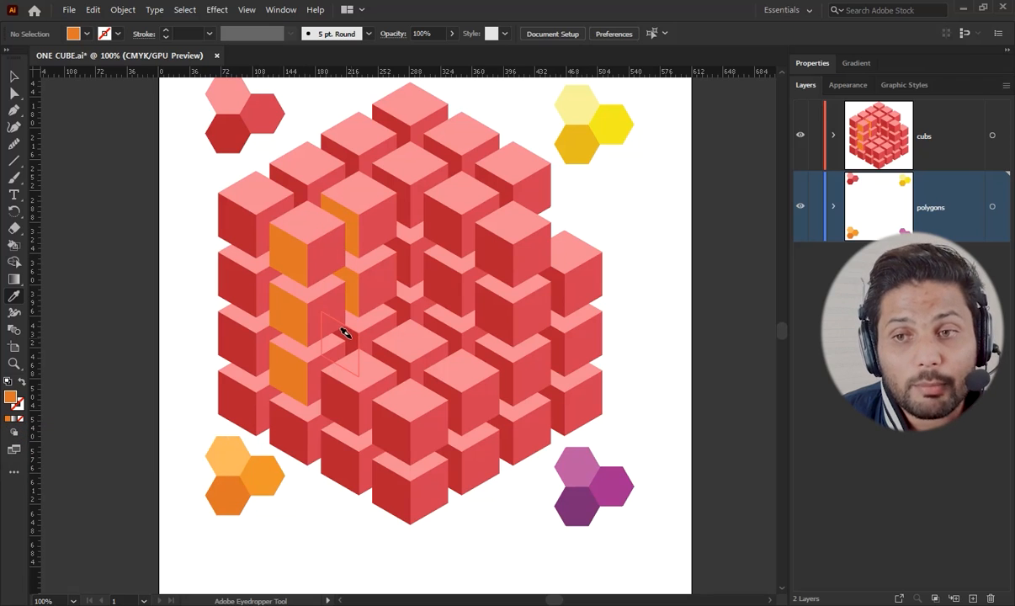
pyautogui.keyDown('alt'); pyautogui.click(345, 333); pyautogui.keyUp('alt')
# Step: Apply the dark orange to the left faces of the cubes in the two columns at the back of the opening
pyautogui.keyDown('alt'); pyautogui.click(399, 303); pyautogui.keyUp('alt')
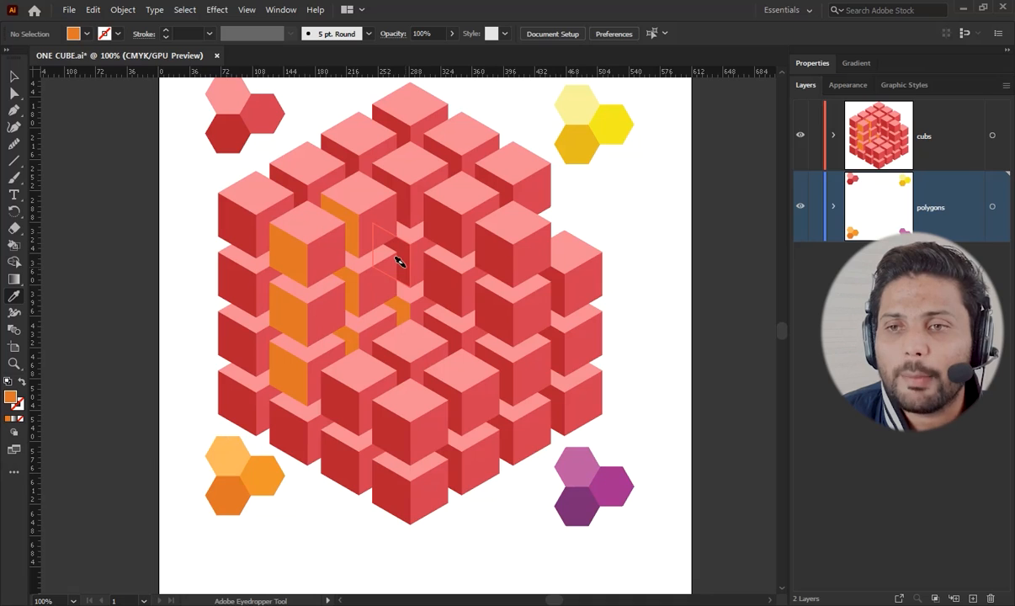
pyautogui.keyDown('alt'); pyautogui.click(399, 262); pyautogui.keyUp('alt')
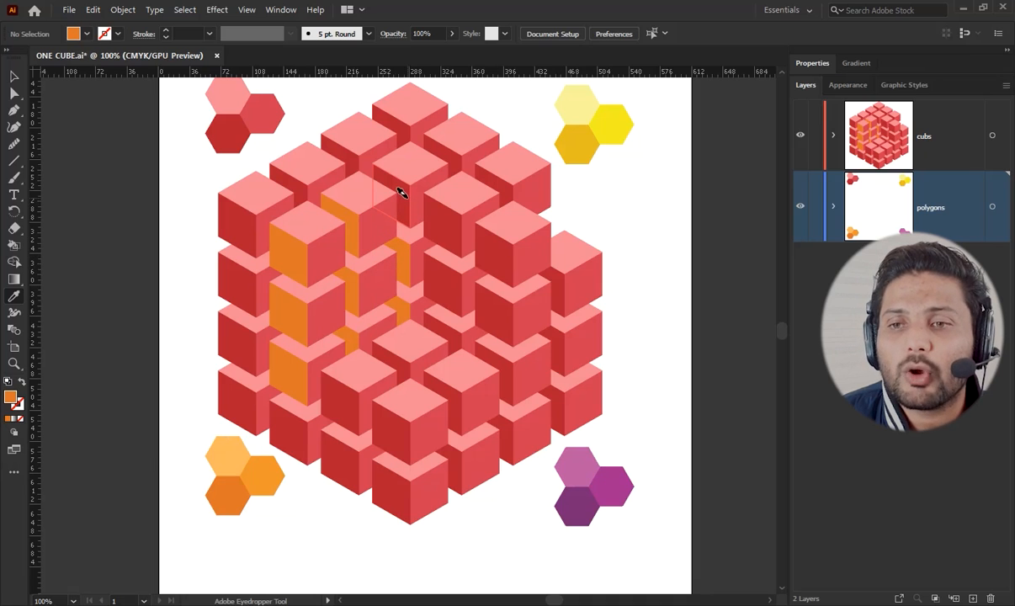
pyautogui.keyDown('alt'); pyautogui.click(401, 192); pyautogui.keyUp('alt')
pyautogui.keyDown('alt'); pyautogui.click(431, 273); pyautogui.keyUp('alt')
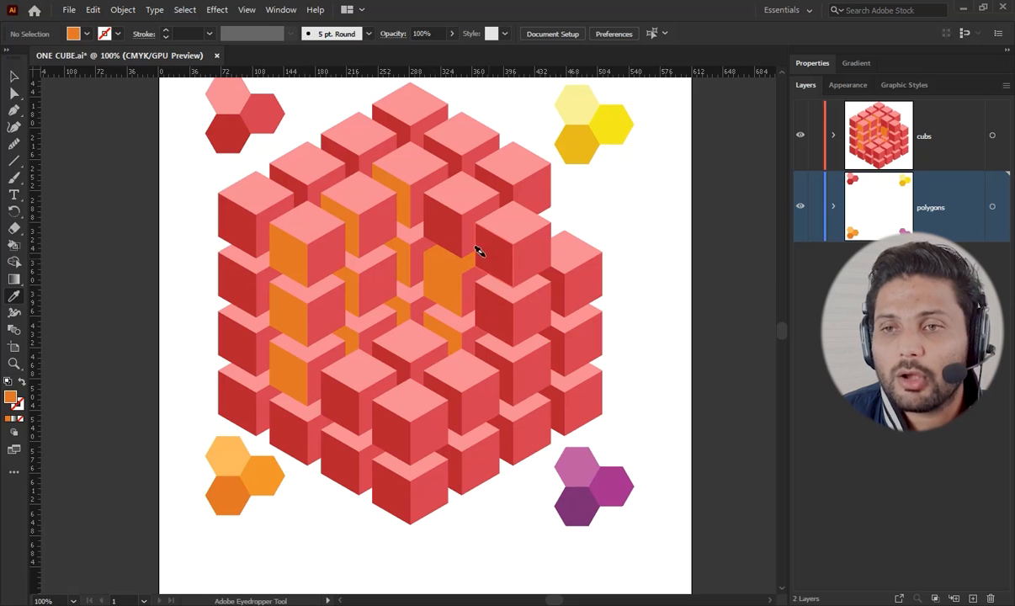
pyautogui.keyDown('alt'); pyautogui.click(441, 229); pyautogui.keyUp('alt')
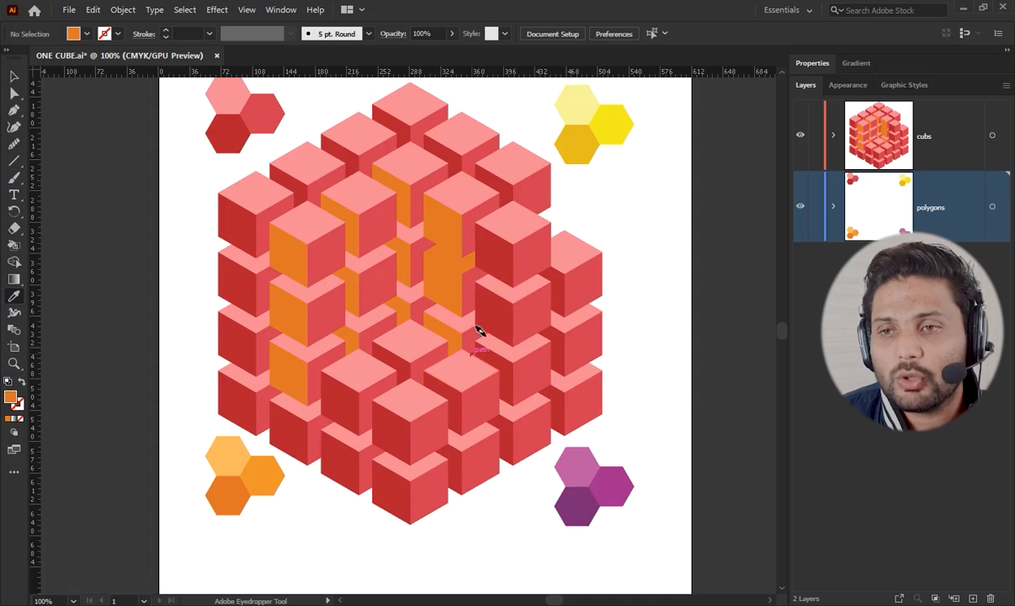
# Step: Color the remaining left faces around the opening's right and front cubes dark orange, and restore the miscolored top face to pink
pyautogui.keyDown('alt'); pyautogui.click(484, 248); pyautogui.keyUp('alt')
pyautogui.keyDown('alt'); pyautogui.click(492, 308); pyautogui.keyUp('alt')
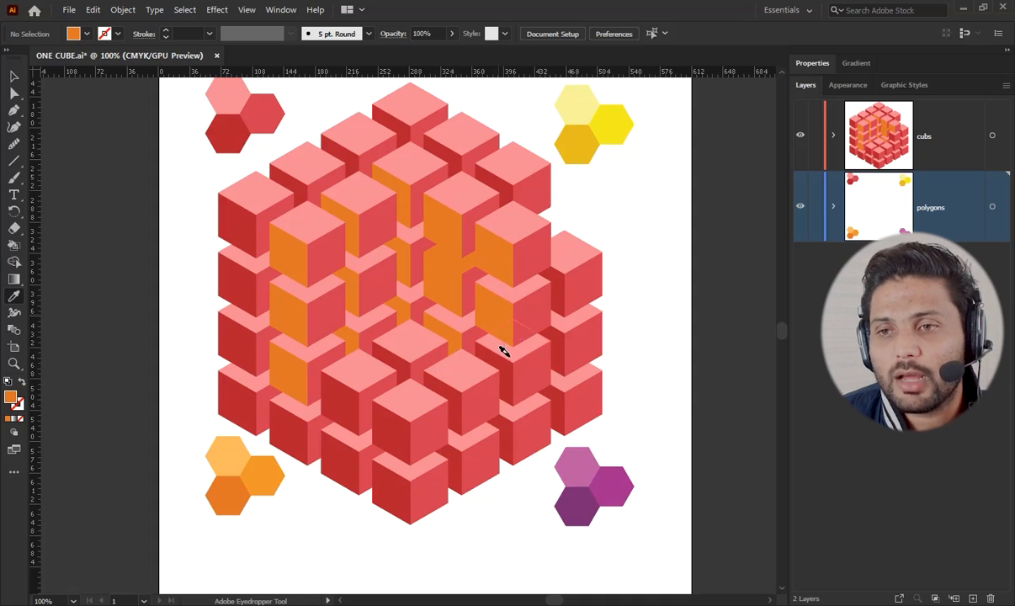
pyautogui.keyDown('alt'); pyautogui.click(401, 414); pyautogui.keyUp('alt')
pyautogui.keyDown('alt'); pyautogui.click(344, 394); pyautogui.keyUp('alt')
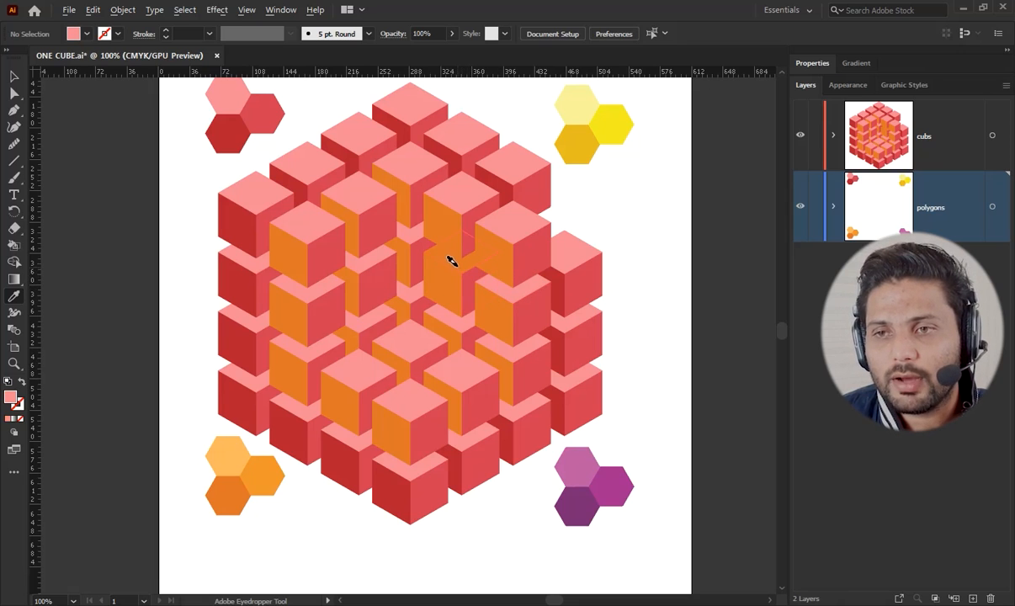
pyautogui.keyDown('alt'); pyautogui.click(457, 265); pyautogui.keyUp('alt')
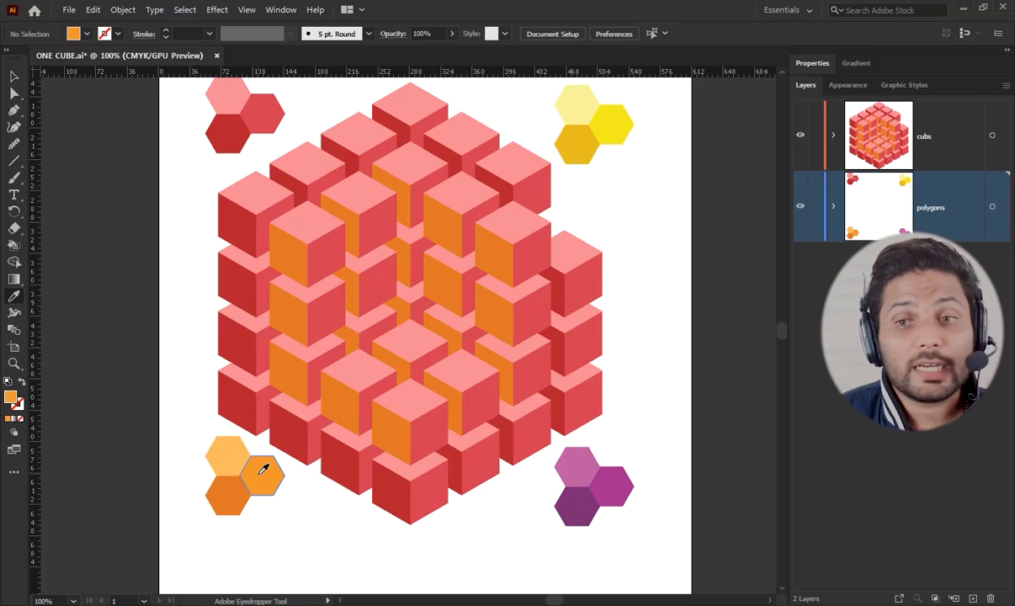
# Step: Apply the medium orange to the right faces of the front cube, its right-hand neighbor and the three cubes in the right column
pyautogui.click(414, 421)
pyautogui.click(459, 391)
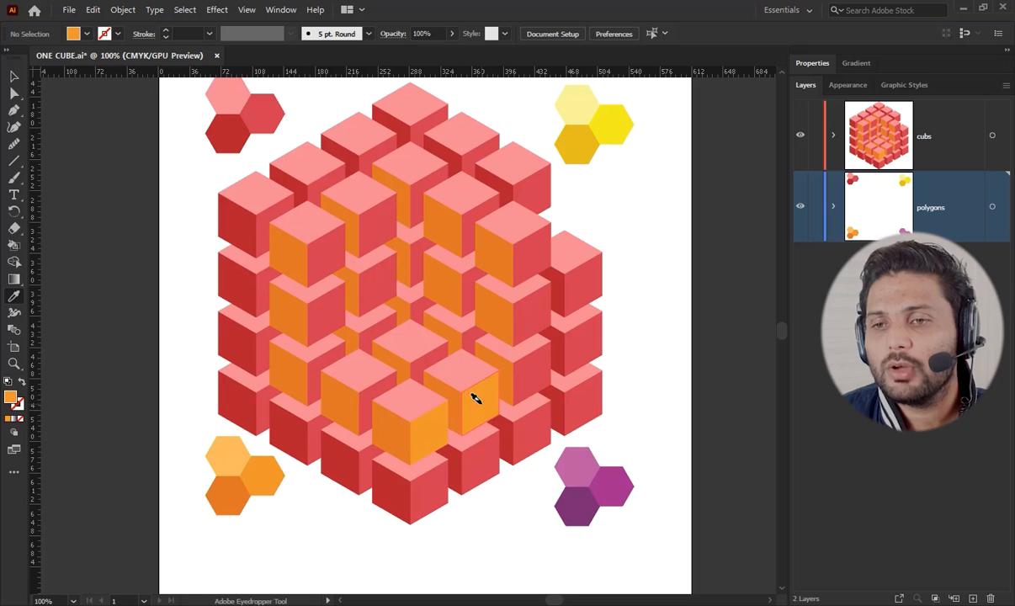
pyautogui.click(510, 358)
pyautogui.click(514, 301)
pyautogui.click(514, 259)
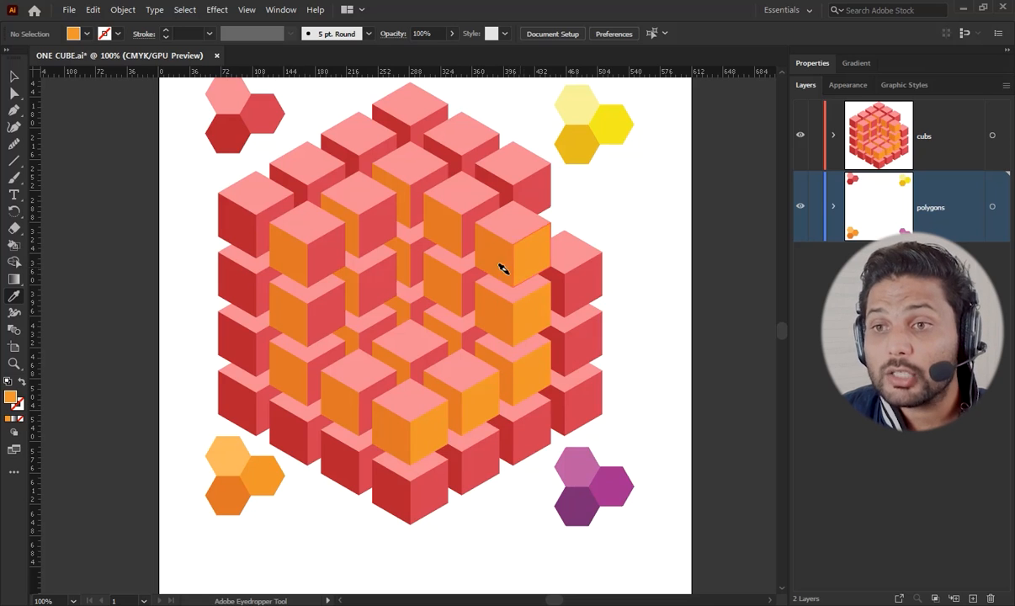
# Step: Apply the medium orange to the right faces of the inner right column and the two low cubes behind the front cube
pyautogui.keyDown('alt'); pyautogui.click(465, 274); pyautogui.keyUp('alt')
pyautogui.keyDown('alt'); pyautogui.click(466, 228); pyautogui.keyUp('alt')
pyautogui.keyDown('alt'); pyautogui.click(467, 337); pyautogui.keyUp('alt')
pyautogui.keyDown('alt'); pyautogui.click(418, 367); pyautogui.keyUp('alt')
pyautogui.keyDown('alt'); pyautogui.click(375, 395); pyautogui.keyUp('alt')
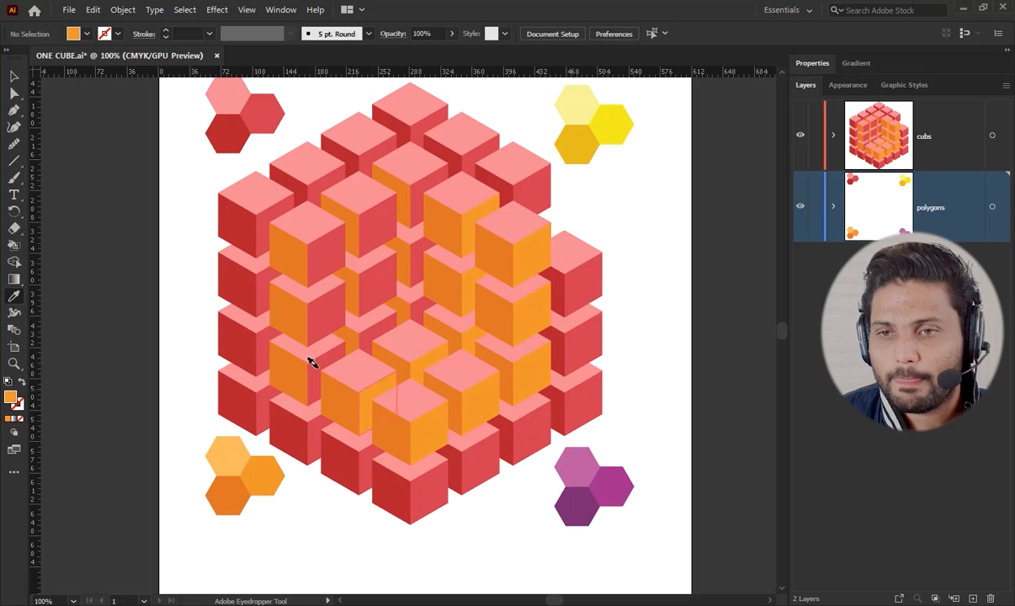
# Step: Apply the medium orange to the right faces of the cubes in the left columns and at the back of the opening
pyautogui.keyDown('alt'); pyautogui.click(313, 364); pyautogui.keyUp('alt')
pyautogui.keyDown('alt'); pyautogui.click(419, 300); pyautogui.keyUp('alt')
pyautogui.keyDown('alt'); pyautogui.click(367, 324); pyautogui.keyUp('alt')
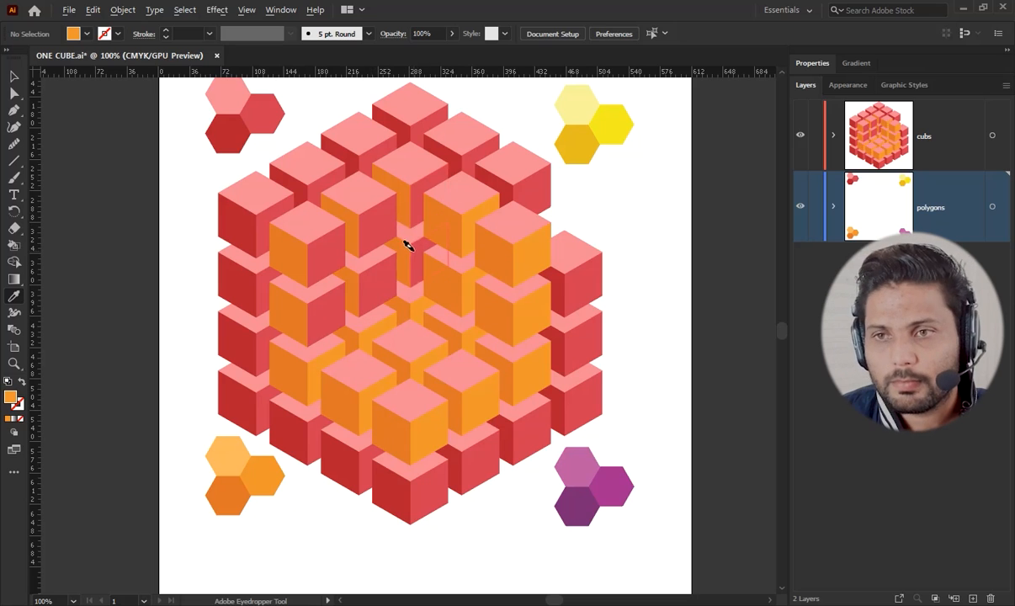
pyautogui.keyDown('alt'); pyautogui.click(408, 244); pyautogui.keyUp('alt')
pyautogui.keyDown('alt'); pyautogui.click(360, 226); pyautogui.keyUp('alt')
pyautogui.keyDown('alt'); pyautogui.click(322, 249); pyautogui.keyUp('alt')
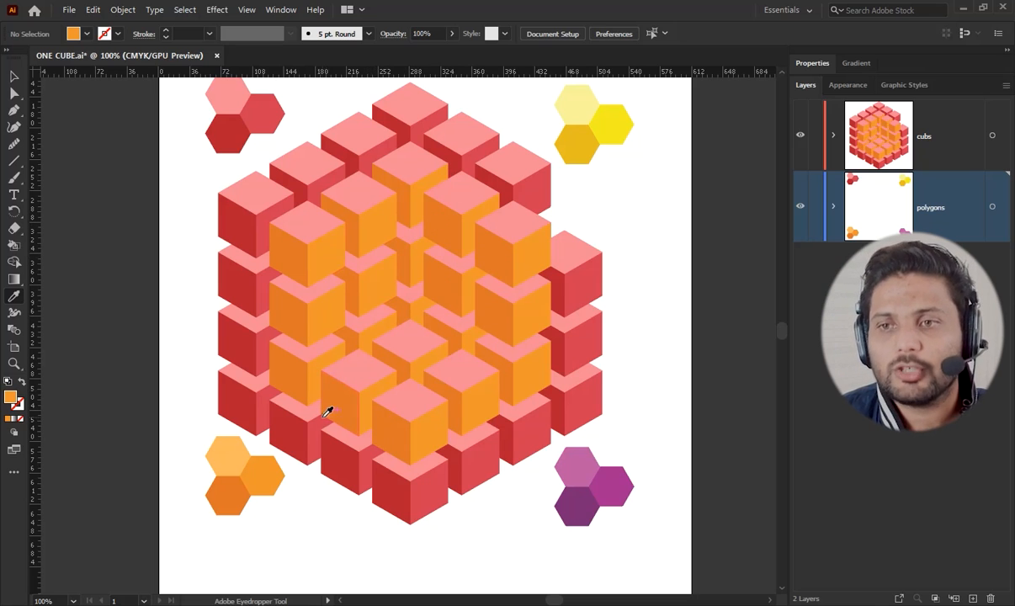
# Step: Sample the light orange and apply it to the top faces of the front cube, its right-hand neighbor, the right column and the inner right top cube
pyautogui.click(232, 452)
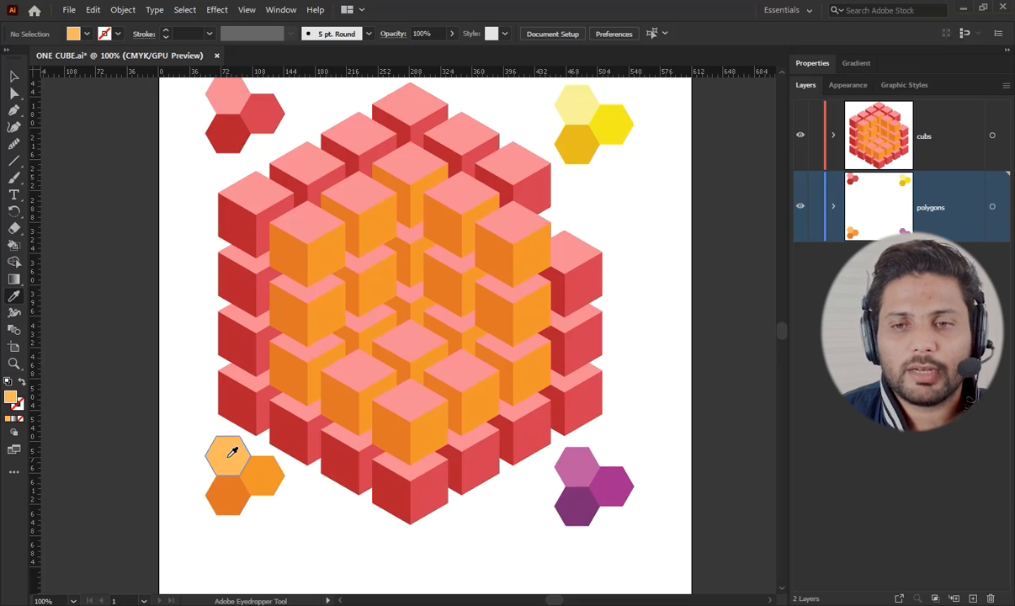
pyautogui.keyDown('alt'); pyautogui.click(413, 389); pyautogui.keyUp('alt')
pyautogui.keyDown('alt'); pyautogui.click(459, 358); pyautogui.keyUp('alt')
pyautogui.keyDown('alt'); pyautogui.click(507, 224); pyautogui.keyUp('alt')
pyautogui.keyDown('alt'); pyautogui.click(461, 192); pyautogui.keyUp('alt')
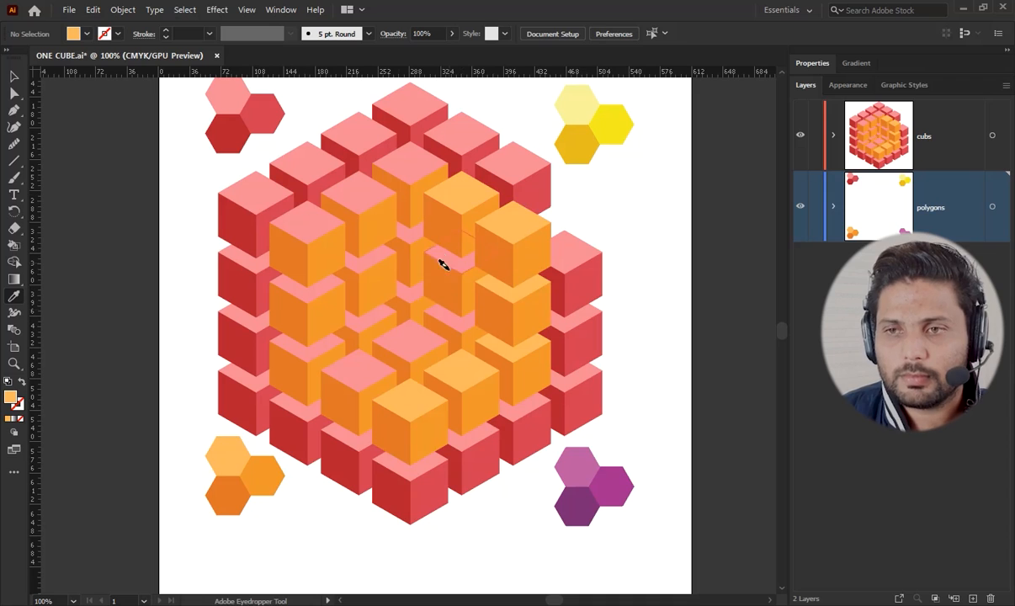
# Step: Color the remaining top faces around and inside the opening light orange, undoing the one miscolored face
pyautogui.keyDown('alt'); pyautogui.click(408, 340); pyautogui.keyUp('alt')
pyautogui.keyDown('alt'); pyautogui.click(361, 371); pyautogui.keyUp('alt')
pyautogui.keyDown('alt'); pyautogui.click(341, 322); pyautogui.keyUp('alt')
pyautogui.hotkey('ctrl', 'z')
pyautogui.keyDown('alt'); pyautogui.click(333, 341); pyautogui.keyUp('alt')
pyautogui.keyDown('alt'); pyautogui.click(370, 321); pyautogui.keyUp('alt')
pyautogui.keyDown('alt'); pyautogui.click(402, 292); pyautogui.keyUp('alt')
pyautogui.keyDown('alt'); pyautogui.click(410, 235); pyautogui.keyUp('alt')
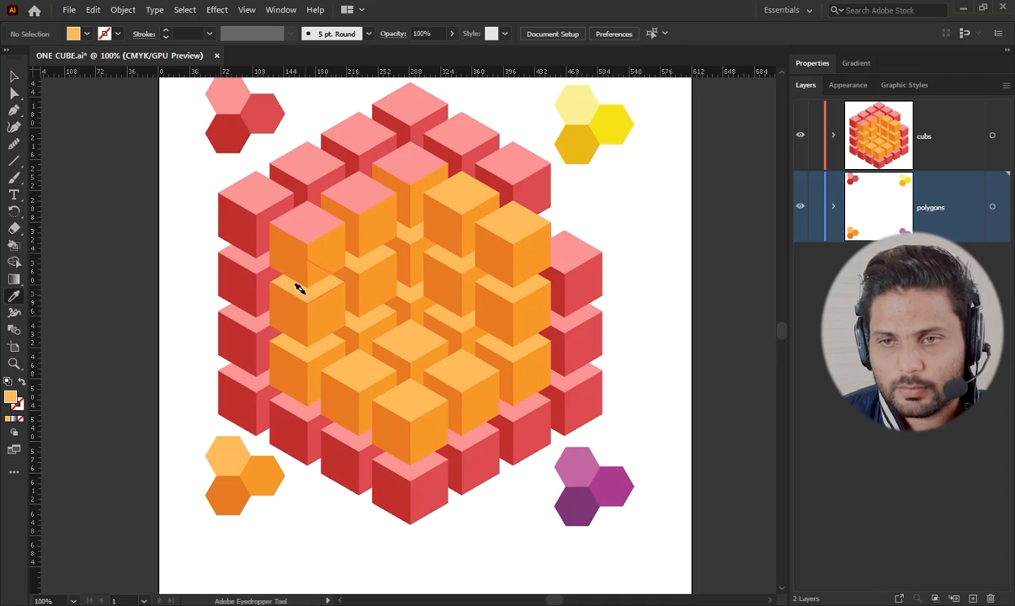
pyautogui.keyDown('alt'); pyautogui.click(502, 278); pyautogui.keyUp('alt')
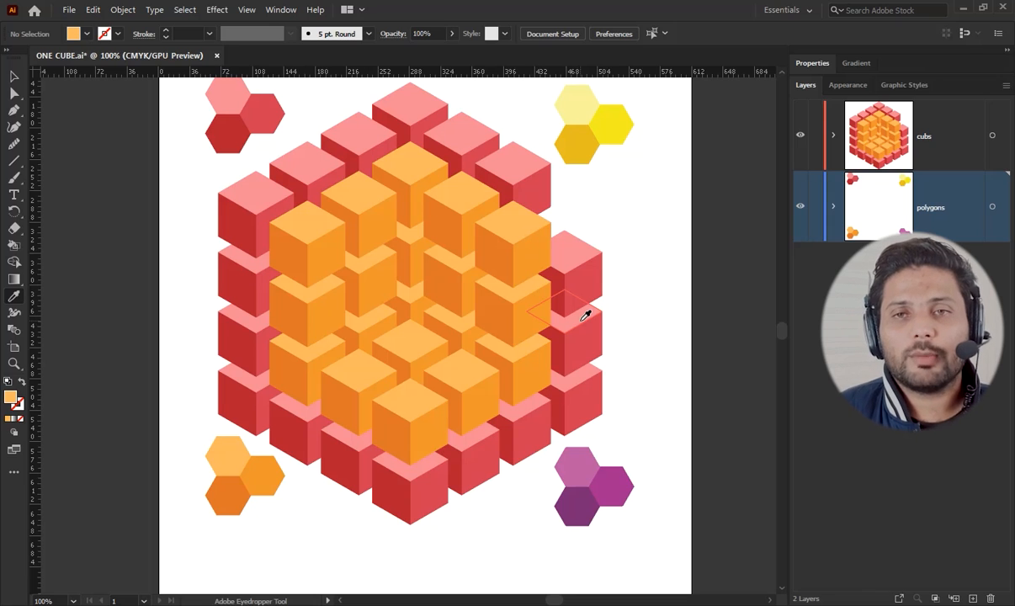
# Step: Show all the hidden cubes again, and hide only the front corner cube of the top layer
pyautogui.click(123, 9)
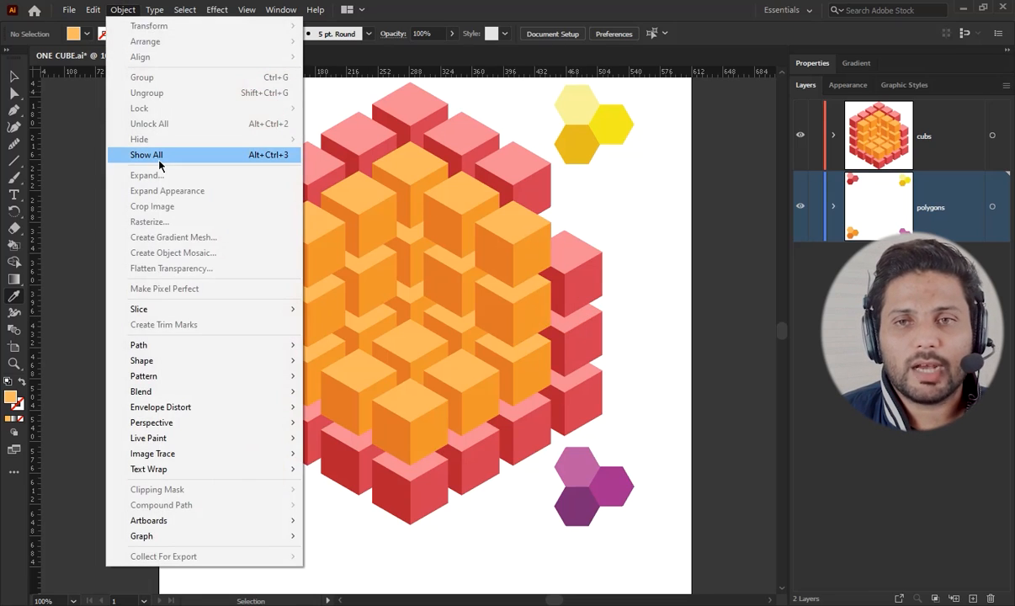
pyautogui.click(147, 155)
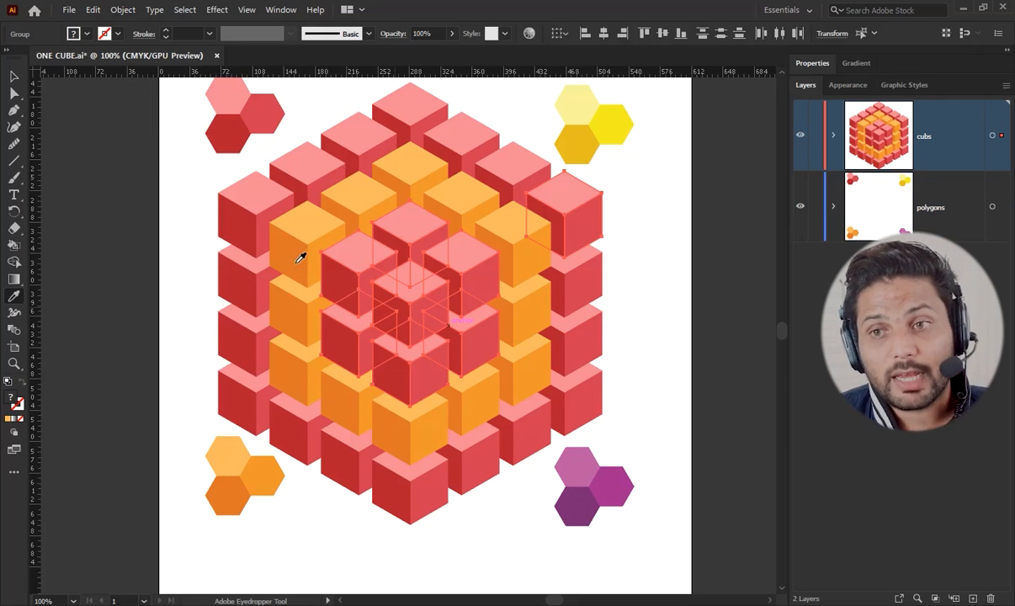
pyautogui.click(13, 77)
pyautogui.click(619, 246)
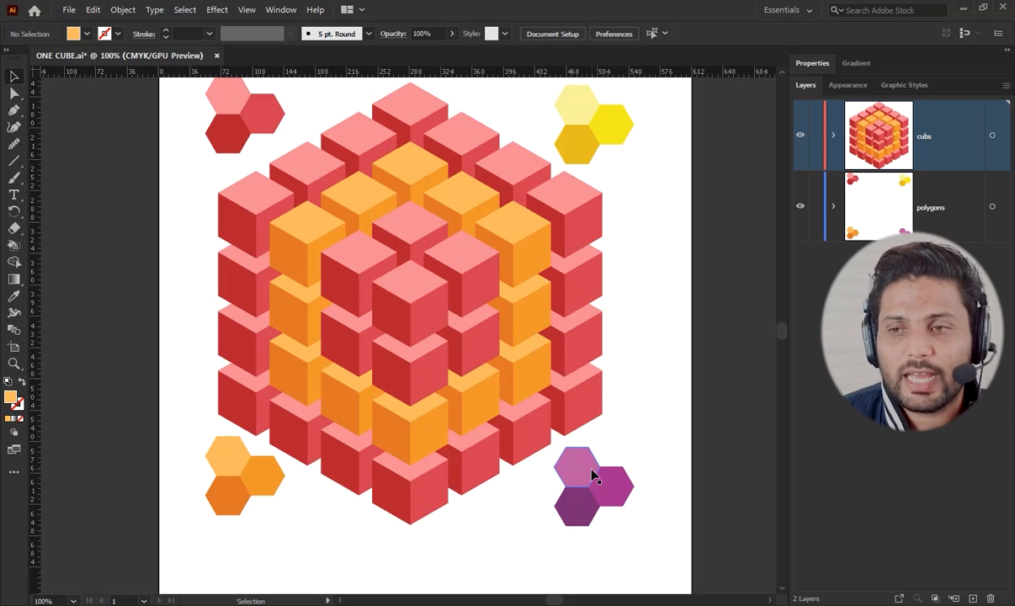
pyautogui.click(423, 303)
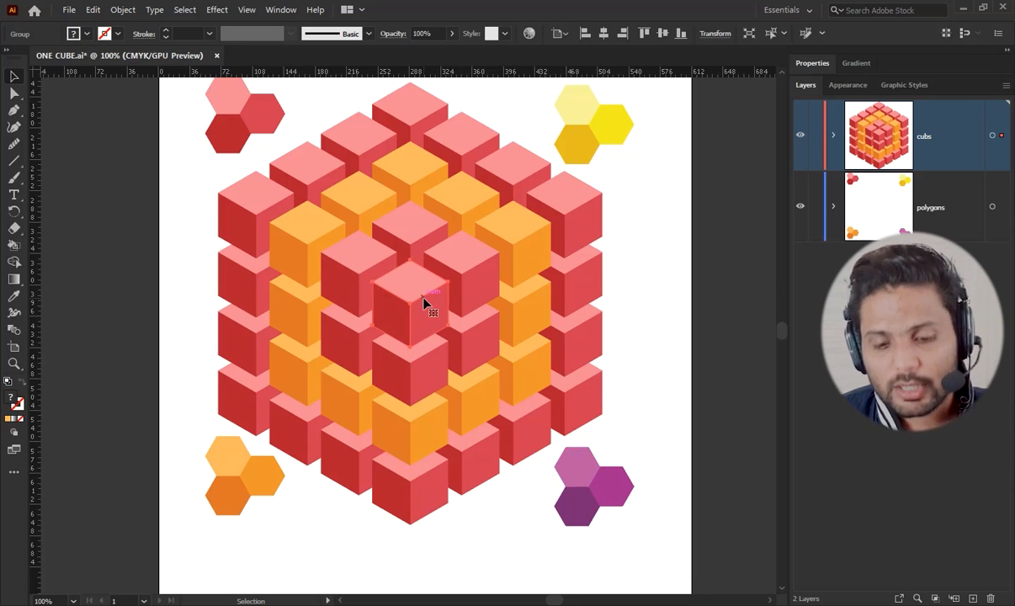
pyautogui.hotkey('ctrl', 'x')
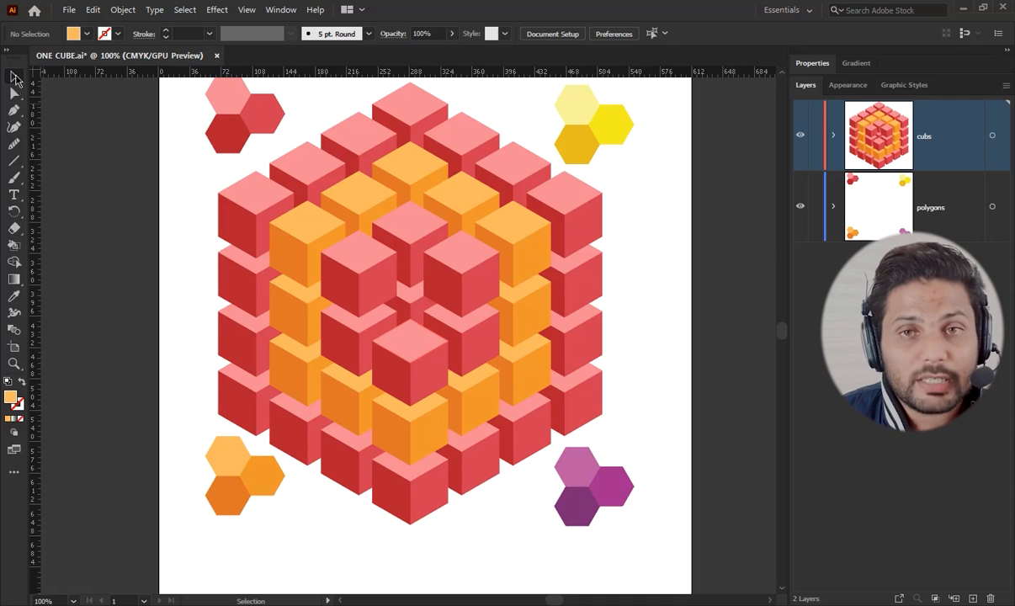
# Step: Apply the dark yellow to the left faces of the seven red inner cubes, undoing the fill on the miscolored top face
pyautogui.click(15, 297)
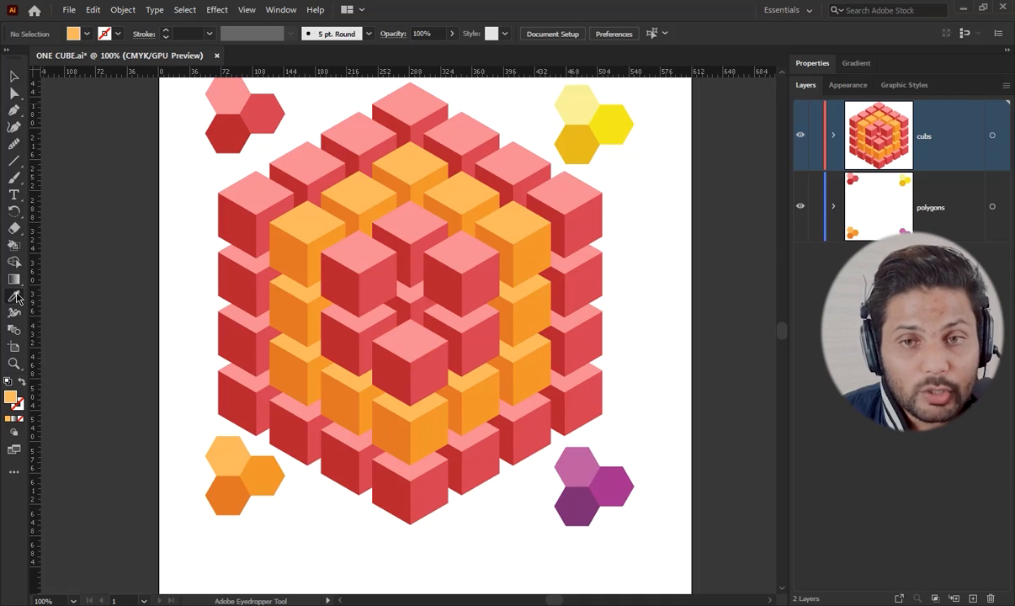
pyautogui.click(588, 137)
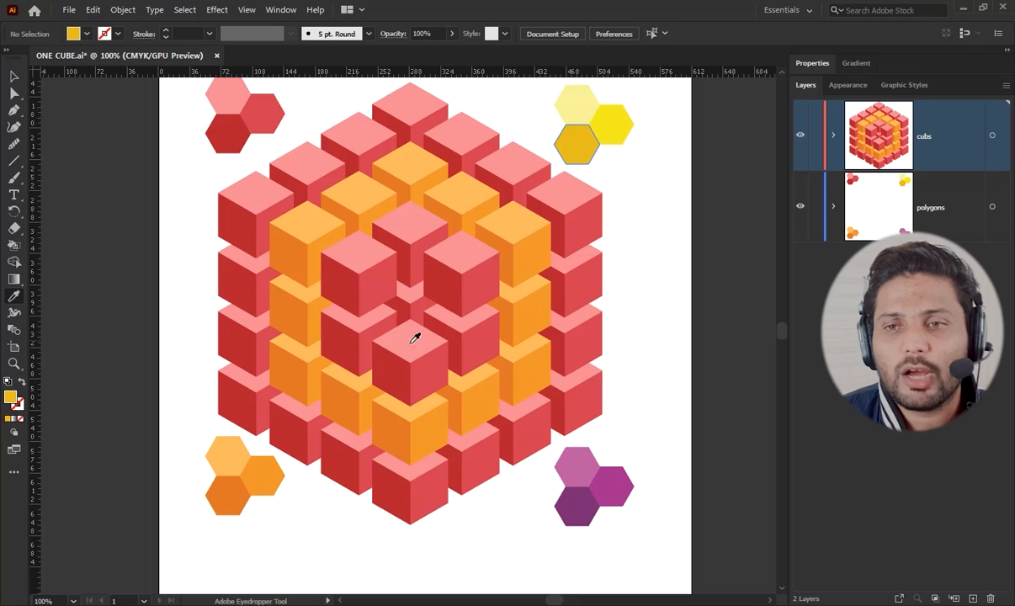
pyautogui.keyDown('alt'); pyautogui.click(341, 337); pyautogui.keyUp('alt')
pyautogui.keyDown('alt'); pyautogui.click(366, 249); pyautogui.keyUp('alt')
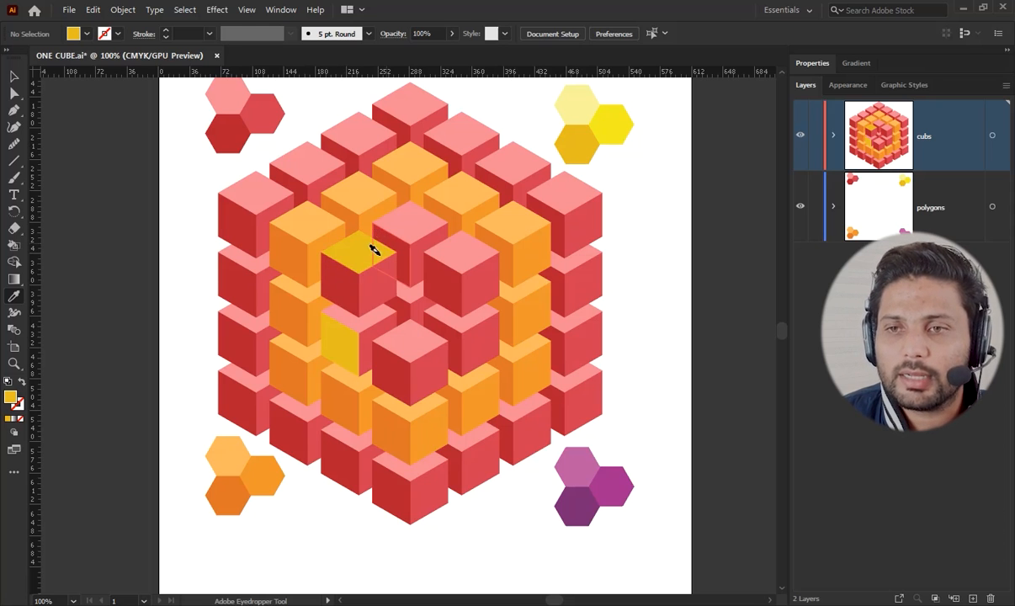
pyautogui.hotkey('ctrl', 'z')
pyautogui.keyDown('alt'); pyautogui.click(350, 284); pyautogui.keyUp('alt')
pyautogui.keyDown('alt'); pyautogui.click(392, 246); pyautogui.keyUp('alt')
pyautogui.keyDown('alt'); pyautogui.click(442, 282); pyautogui.keyUp('alt')
pyautogui.keyDown('alt'); pyautogui.click(404, 310); pyautogui.keyUp('alt')
pyautogui.keyDown('alt'); pyautogui.click(393, 371); pyautogui.keyUp('alt')
pyautogui.keyDown('alt'); pyautogui.click(446, 341); pyautogui.keyUp('alt')
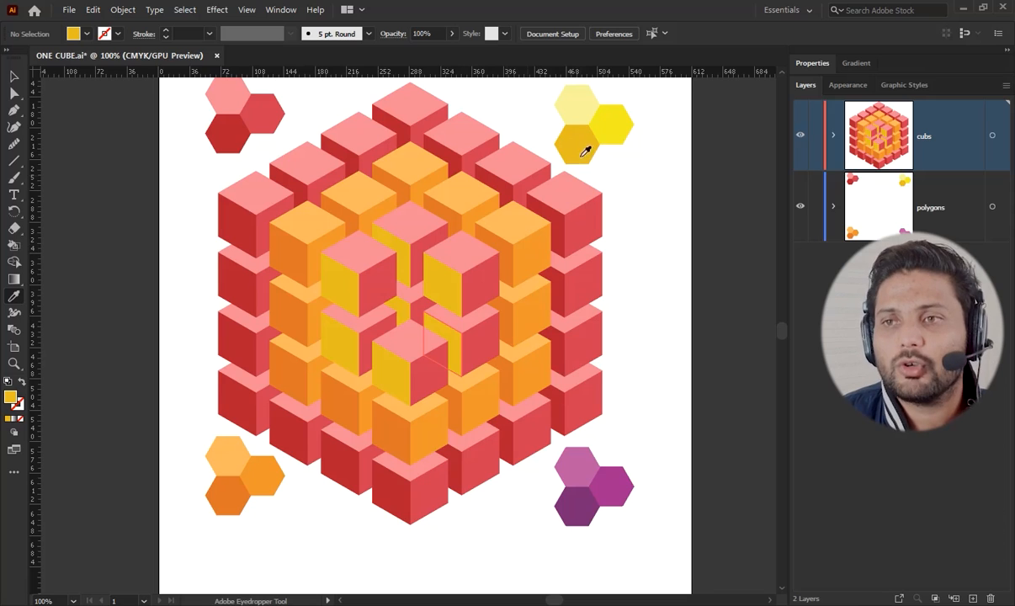
# Step: Sample the medium yellow and apply it to the right faces of the seven inner cubes
pyautogui.click(616, 110)
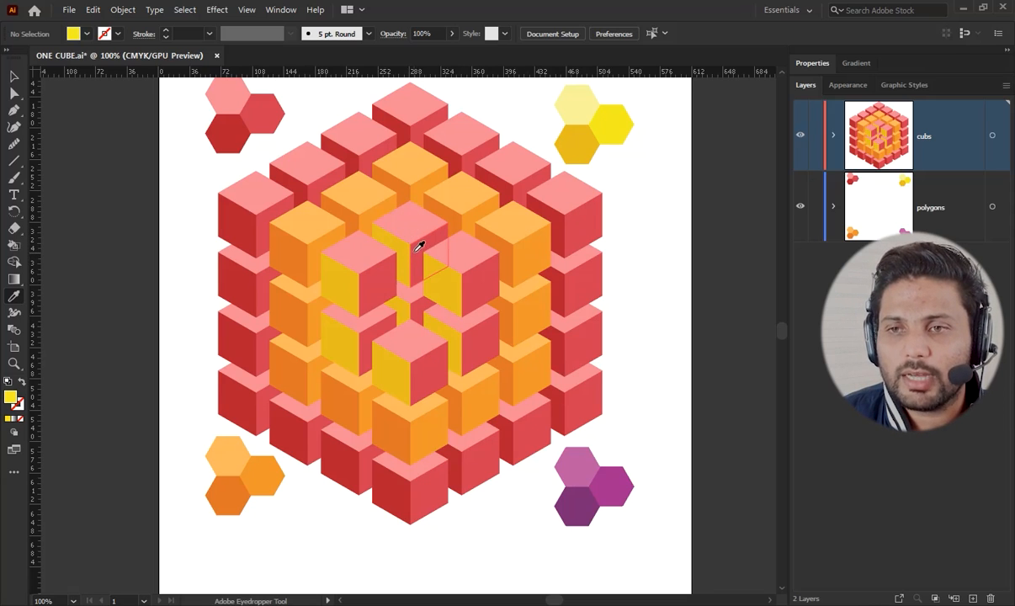
pyautogui.keyDown('alt'); pyautogui.click(415, 251); pyautogui.keyUp('alt')
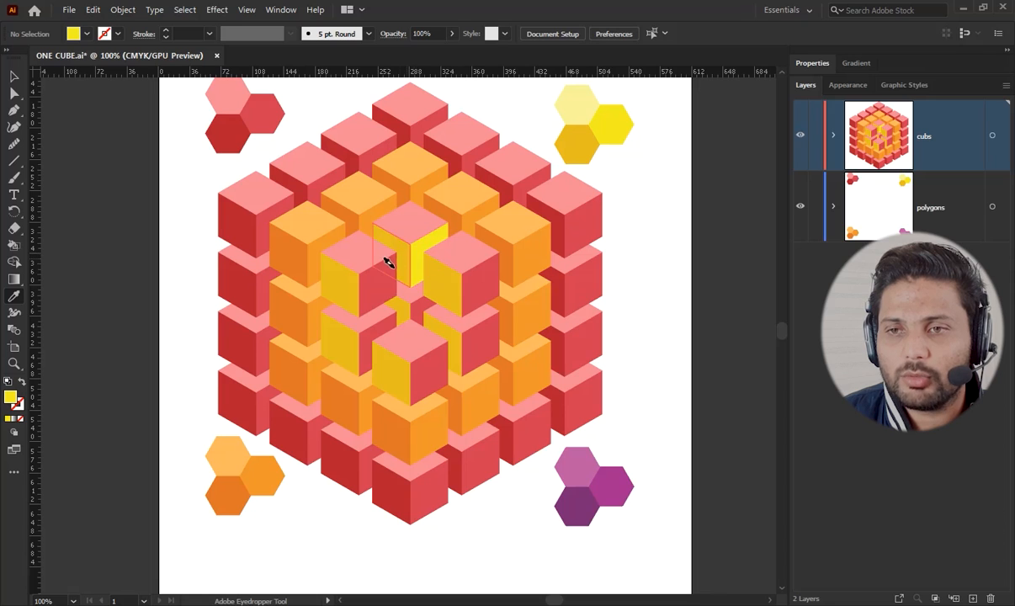
pyautogui.keyDown('alt'); pyautogui.click(386, 265); pyautogui.keyUp('alt')
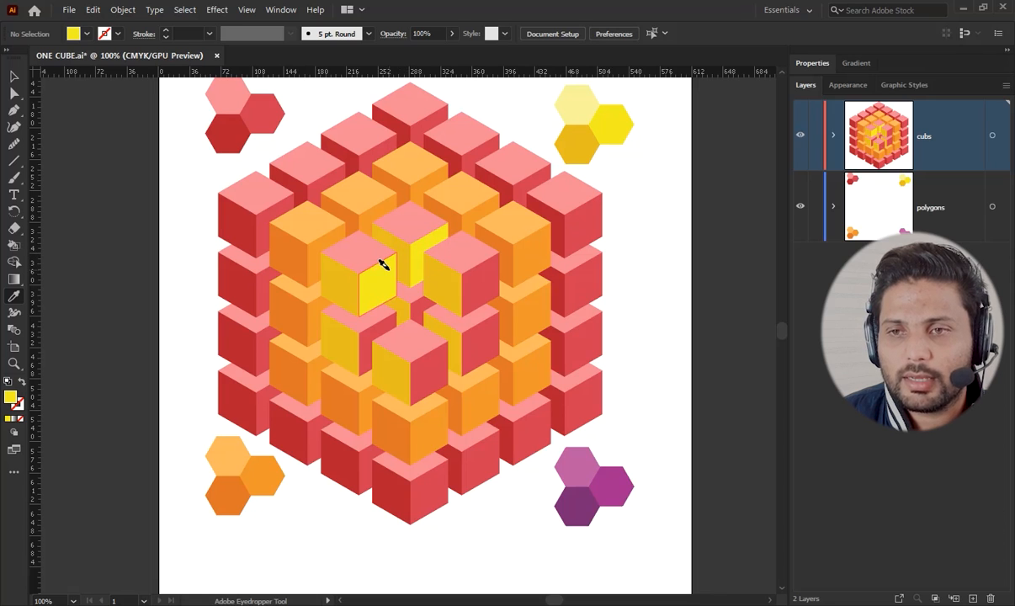
pyautogui.keyDown('alt'); pyautogui.click(381, 331); pyautogui.keyUp('alt')
pyautogui.keyDown('alt'); pyautogui.click(418, 312); pyautogui.keyUp('alt')
pyautogui.keyDown('alt'); pyautogui.click(427, 362); pyautogui.keyUp('alt')
pyautogui.keyDown('alt'); pyautogui.click(473, 349); pyautogui.keyUp('alt')
pyautogui.keyDown('alt'); pyautogui.click(478, 291); pyautogui.keyUp('alt')
# Step: Apply the light yellow to the top faces of the seven inner cubes, undoing the fill on the miscolored right face
pyautogui.click(581, 104)
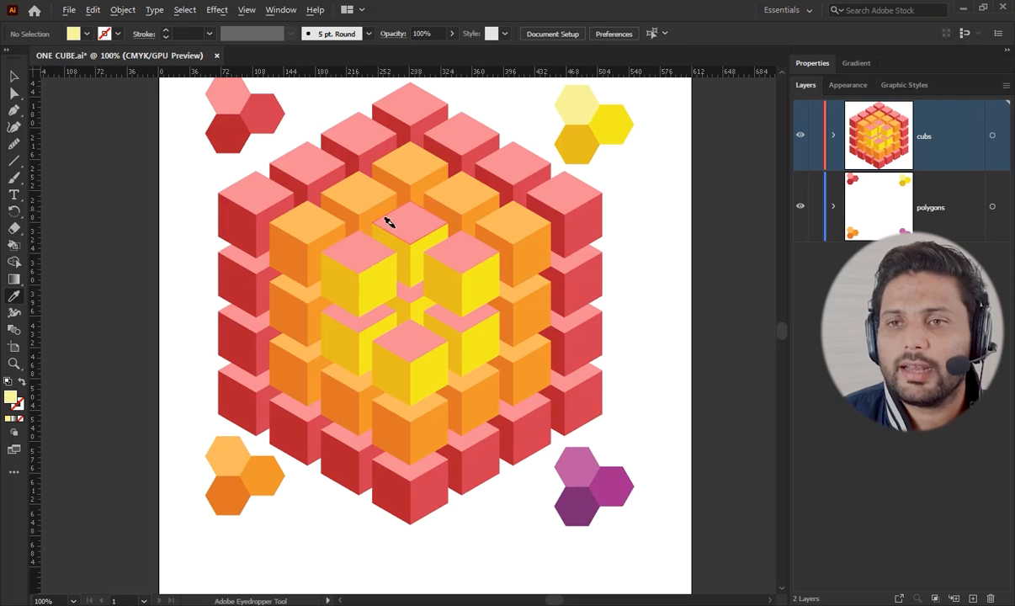
pyautogui.keyDown('alt'); pyautogui.click(355, 242); pyautogui.keyUp('alt')
pyautogui.keyDown('alt'); pyautogui.click(402, 222); pyautogui.keyUp('alt')
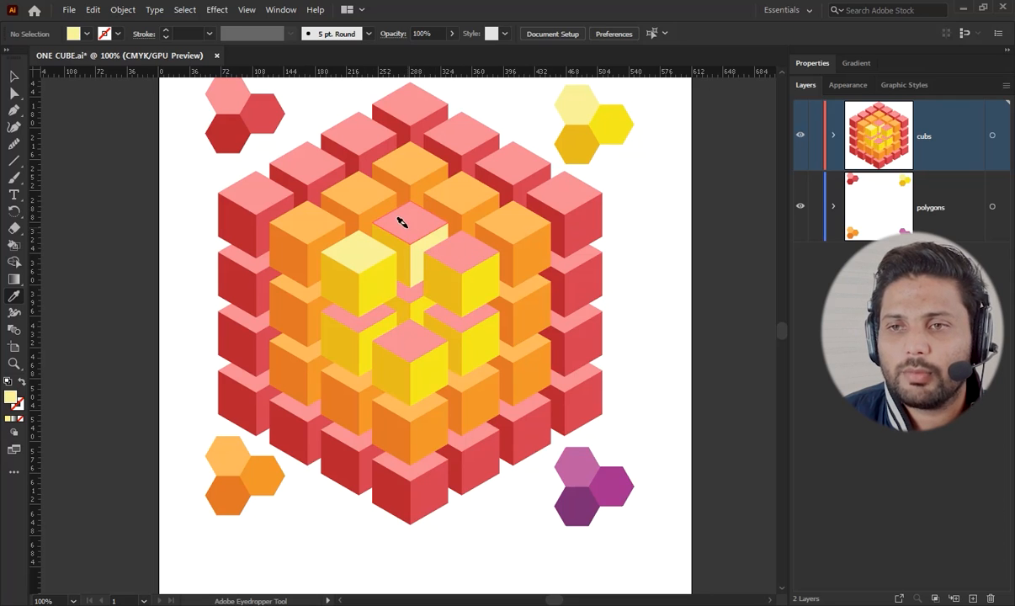
pyautogui.hotkey('ctrl', 'z')
pyautogui.keyDown('alt'); pyautogui.click(411, 225); pyautogui.keyUp('alt')
pyautogui.keyDown('alt'); pyautogui.click(459, 253); pyautogui.keyUp('alt')
pyautogui.keyDown('alt'); pyautogui.click(453, 314); pyautogui.keyUp('alt')
pyautogui.keyDown('alt'); pyautogui.click(412, 295); pyautogui.keyUp('alt')
pyautogui.keyDown('alt'); pyautogui.click(406, 341); pyautogui.keyUp('alt')
pyautogui.keyDown('alt'); pyautogui.click(345, 315); pyautogui.keyUp('alt')
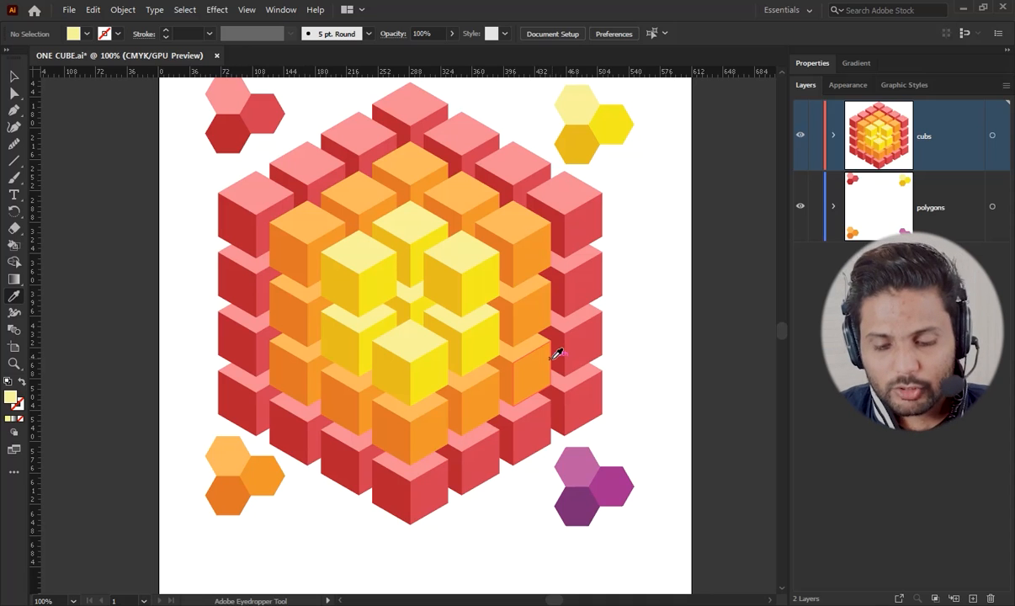
# Step: Show the hidden front corner cube and deselect it, undoing the purple fill applied to the whole cube
pyautogui.hotkey('ctrl', 'alt', '3')
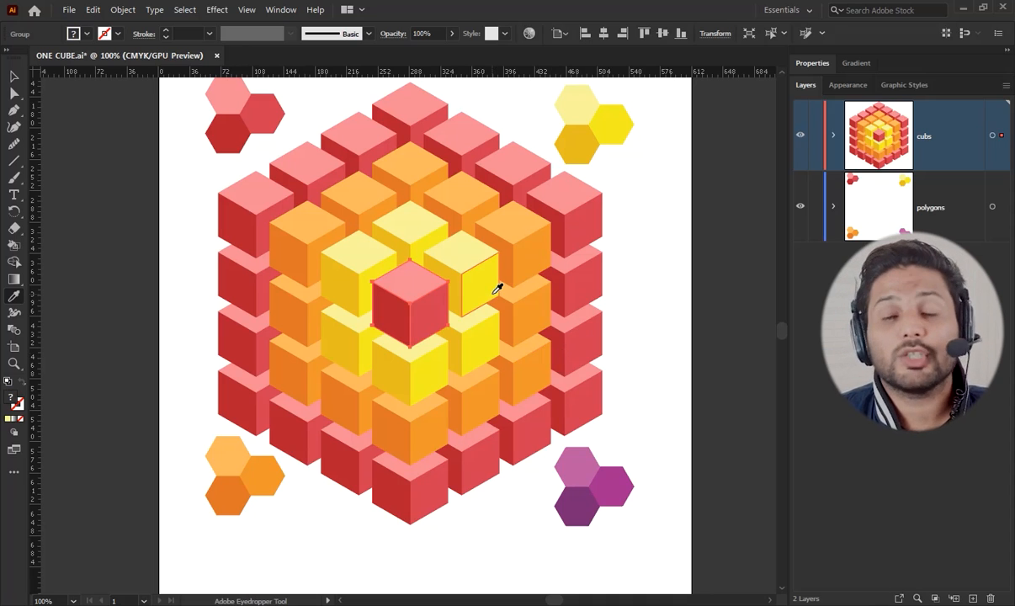
pyautogui.click(617, 482)
pyautogui.hotkey('ctrl', 'z')
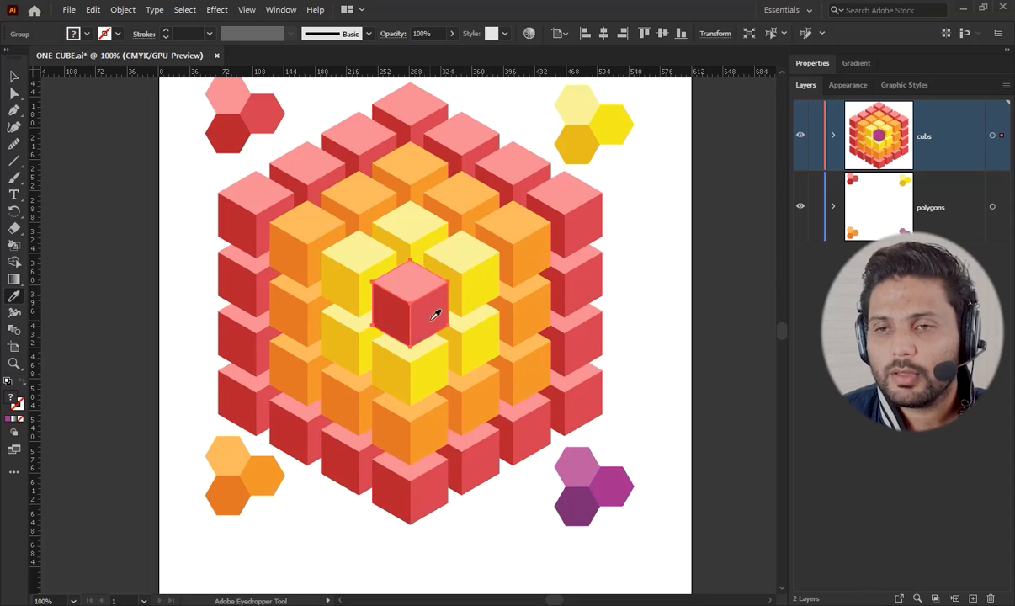
pyautogui.click(14, 76)
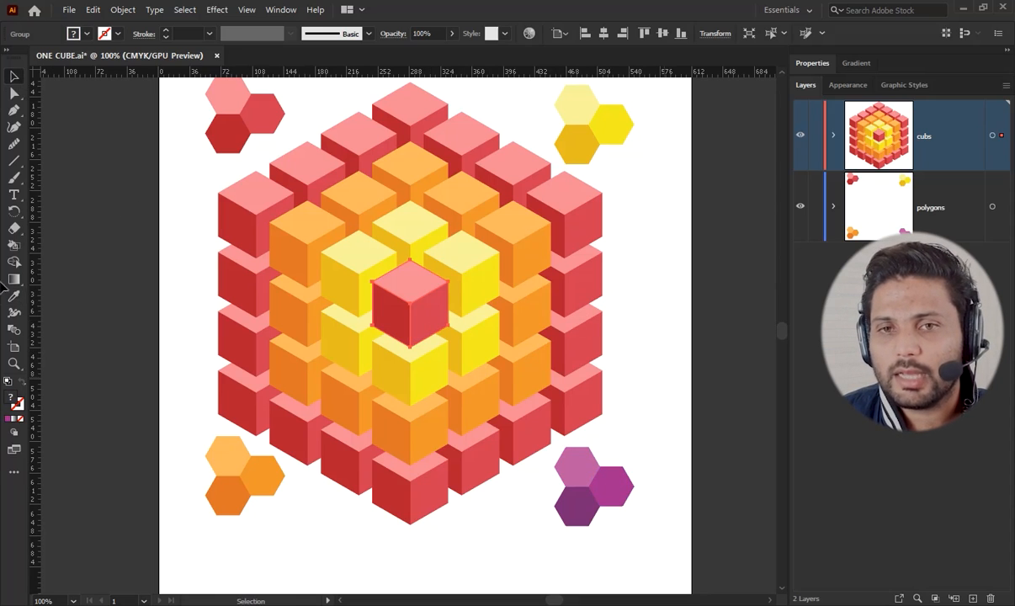
pyautogui.hotkey('ctrl', 'shift', 'a')
pyautogui.press('i')
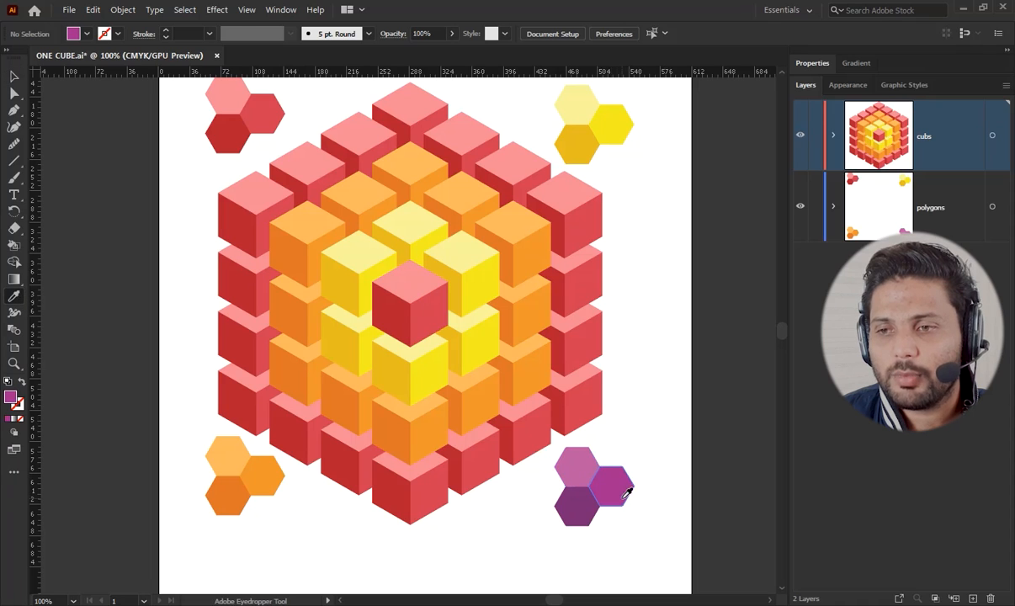
# Step: Color the front corner cube's right face medium purple, its top face light purple and its left face dark purple
pyautogui.keyDown('alt'); pyautogui.click(421, 302); pyautogui.keyUp('alt')
pyautogui.click(578, 468)
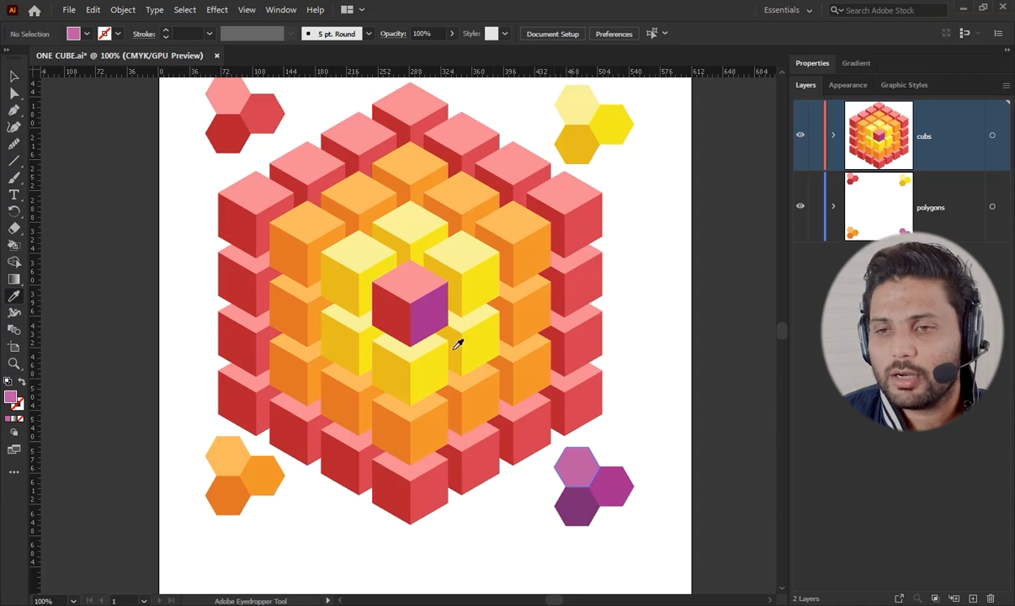
pyautogui.keyDown('alt'); pyautogui.click(411, 275); pyautogui.keyUp('alt')
pyautogui.click(582, 508)
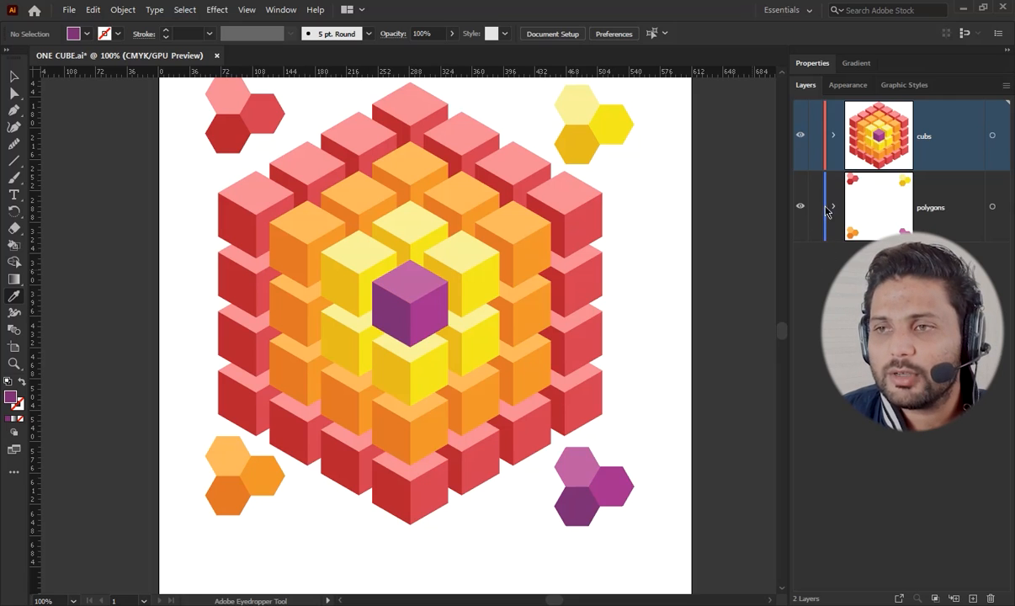
# Step: Hide the polygons layer and display the cube artwork in full-screen mode
pyautogui.scroll(1, 687, 303)
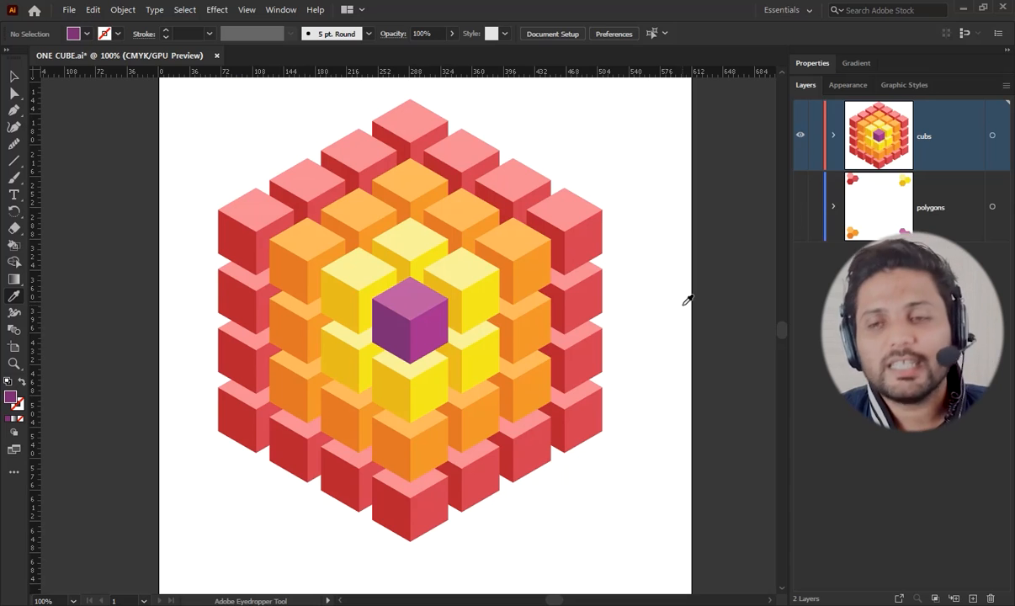
pyautogui.press('f')
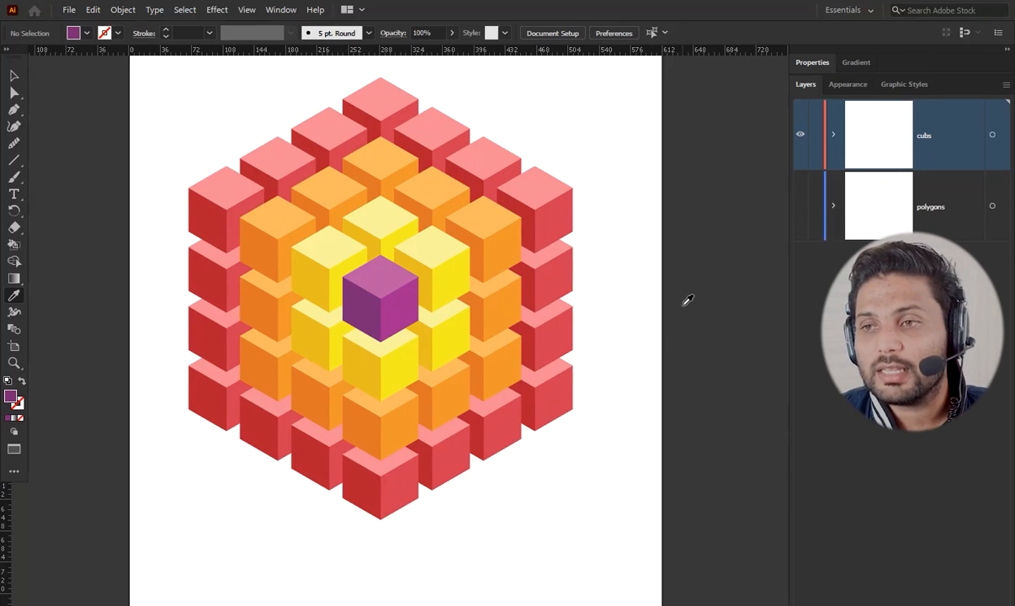
pyautogui.press('f')
pyautogui.hotkey('ctrl', '0')
pyautogui.hotkey('ctrl', '+')
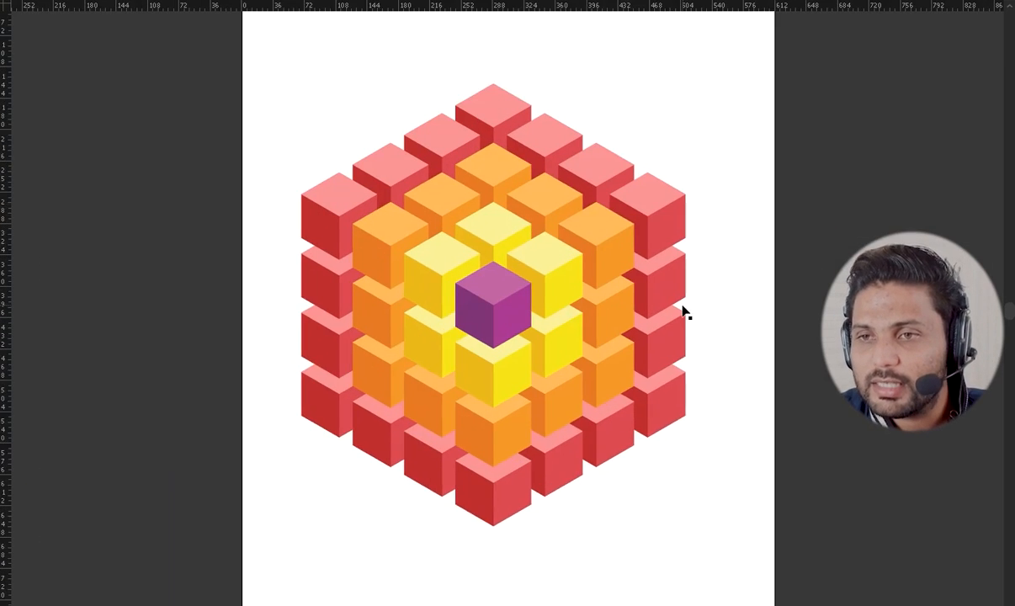
pyautogui.hotkey('ctrl', '+')
pyautogui.hotkey('ctrl', '-')
pyautogui.press('i')
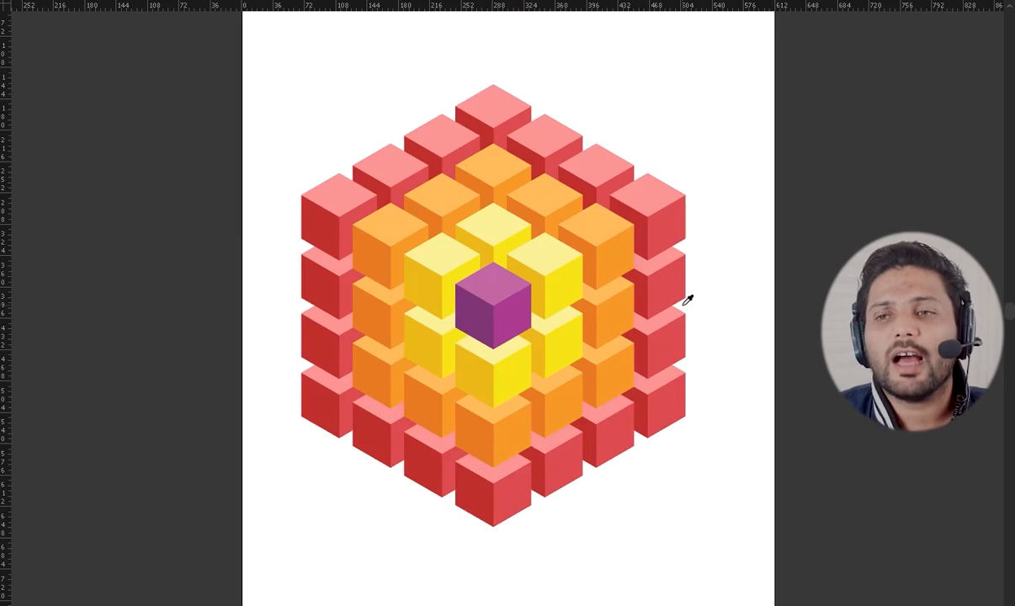